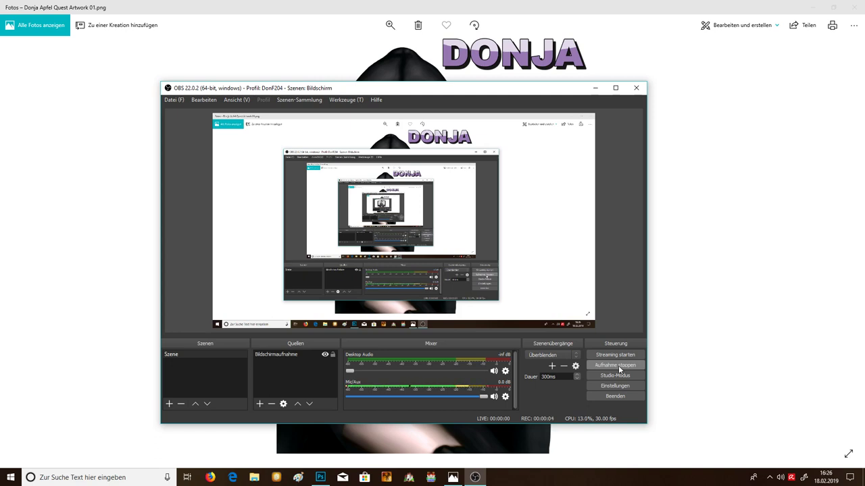
- Minimize OBS and advance Photos to 'Mimis Version von Donja.jpg', the red-haired banana version
{"action": "left_click", "coordinate": [596, 87]}
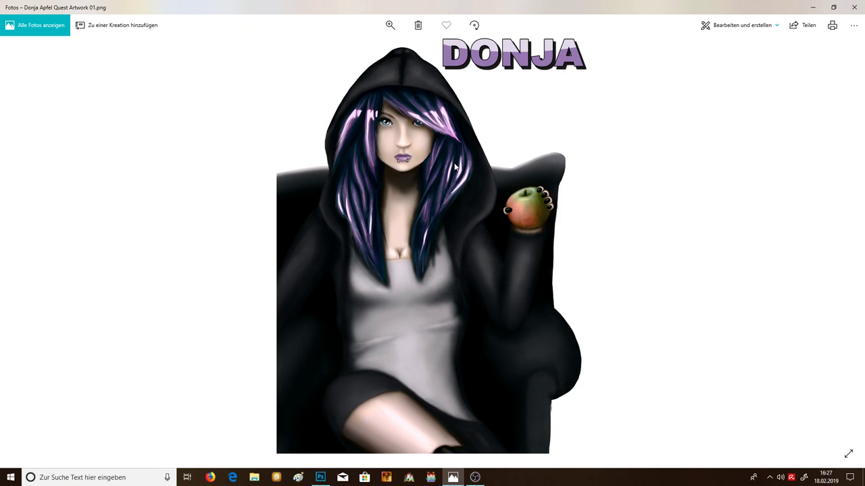
{"action": "key", "text": "Right"}
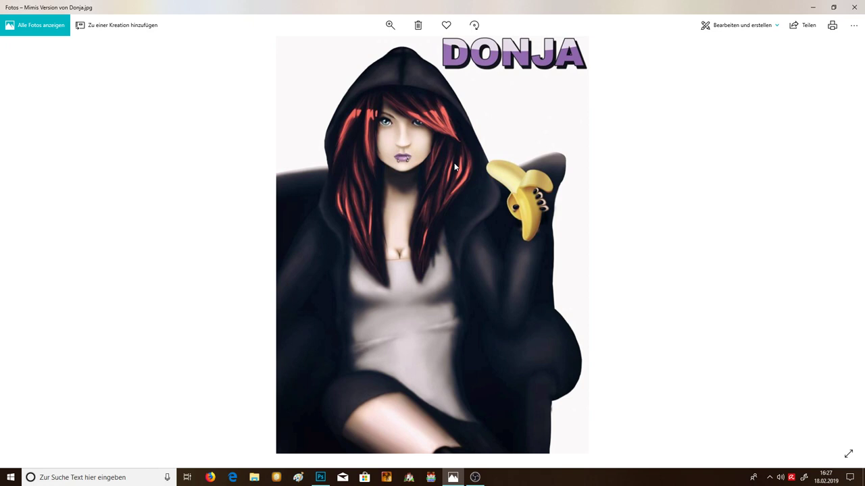
- Advance Photos to 'Super Donja.png', the blonde version with lightning
{"action": "key", "text": "Right"}
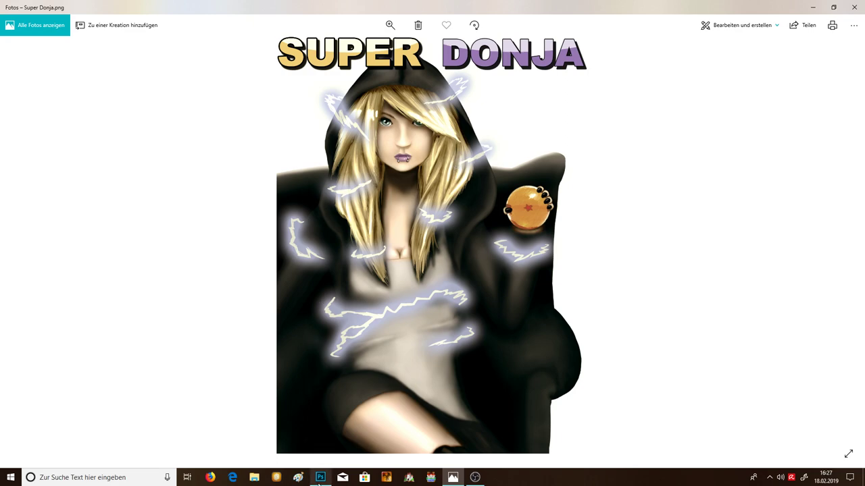
- Bring Photoshop with 'Donja Meme Template.psd' to the front from the taskbar
{"action": "left_click", "coordinate": [320, 478]}
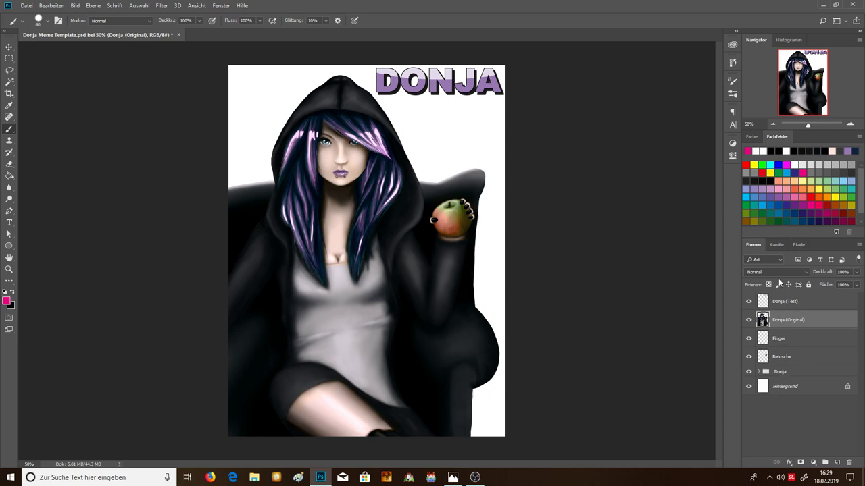
- Toggle the DONJA title layer's visibility off and on to preview it
{"action": "left_click", "coordinate": [748, 302]}
{"action": "left_click", "coordinate": [748, 301]}
{"action": "left_click", "coordinate": [749, 302]}
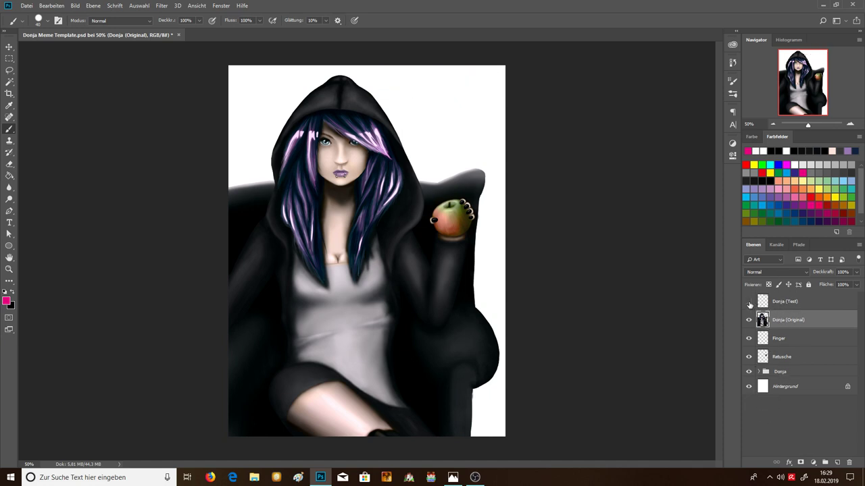
{"action": "left_click", "coordinate": [749, 303]}
{"action": "left_click", "coordinate": [748, 303]}
{"action": "left_click", "coordinate": [748, 303]}
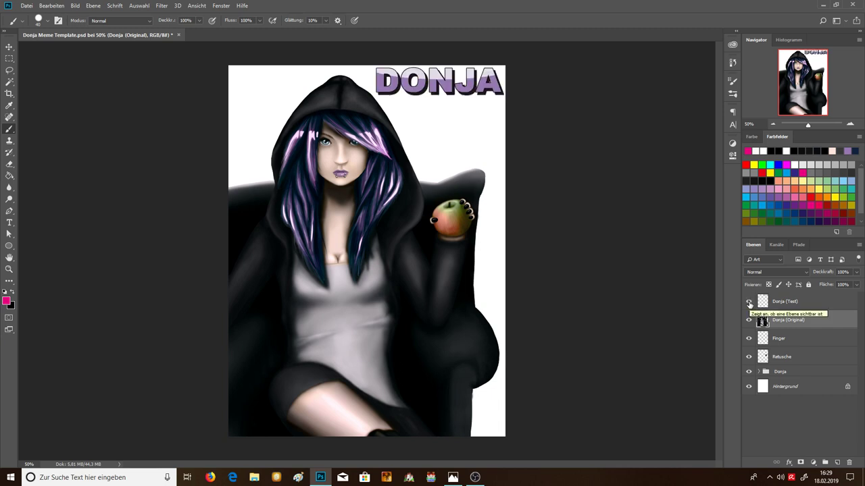
- Try moving the DONJA title toward the canvas centre, then undo the move
{"action": "left_click", "coordinate": [9, 46]}
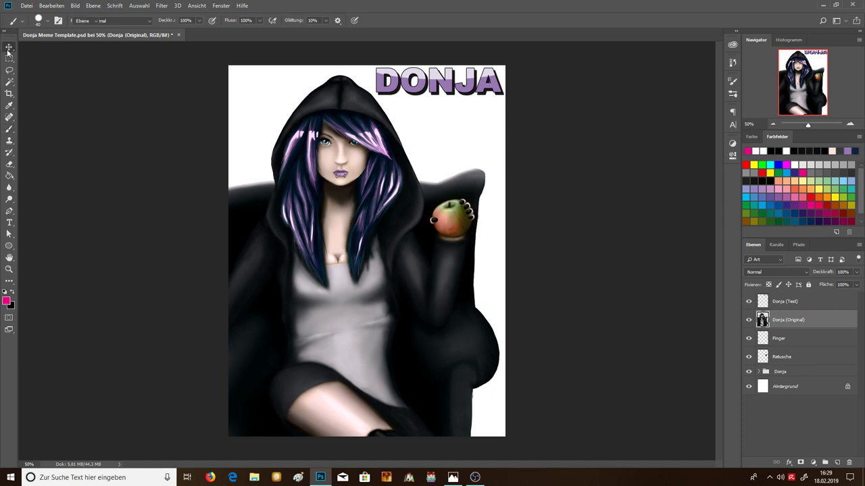
{"action": "left_click", "coordinate": [821, 306]}
{"action": "mouse_move", "coordinate": [446, 97]}
{"action": "left_mouse_down"}
{"action": "mouse_move", "coordinate": [368, 152]}
{"action": "mouse_move", "coordinate": [445, 83]}
{"action": "left_mouse_up"}
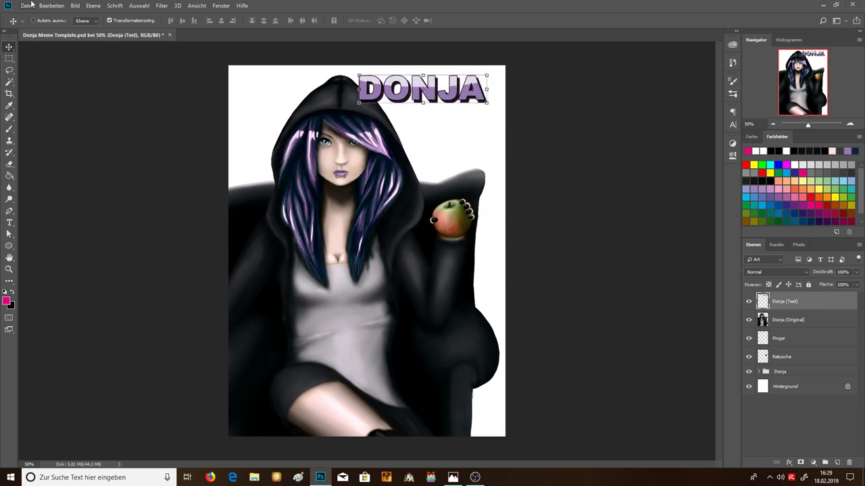
{"action": "left_click", "coordinate": [51, 6]}
{"action": "left_click", "coordinate": [65, 35]}
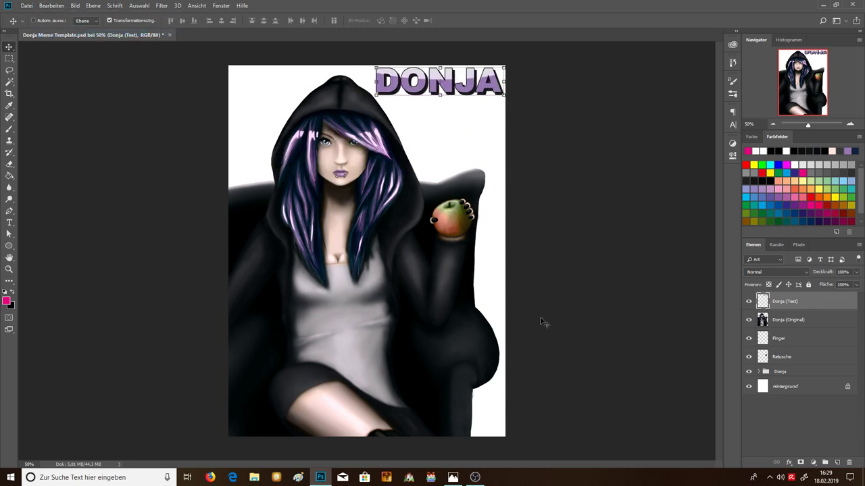
- Select the Donja (Original) layer and toggle its visibility to compare versions
{"action": "left_click", "coordinate": [10, 59]}
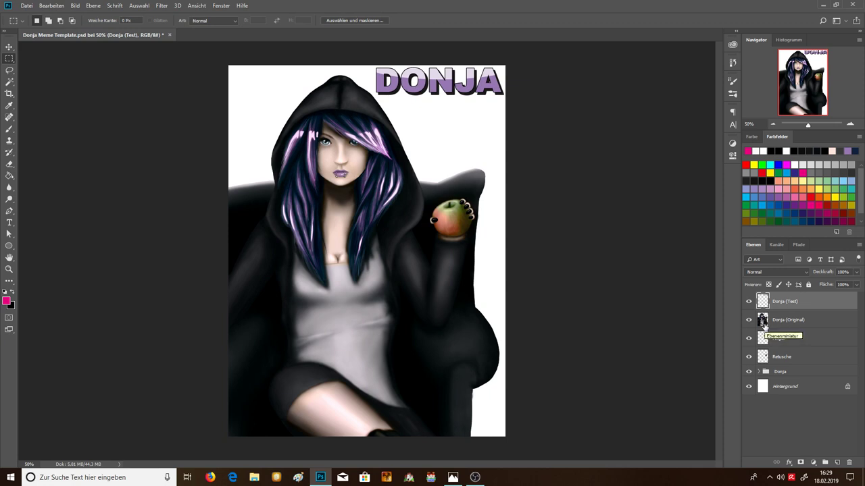
{"action": "left_click", "coordinate": [764, 326]}
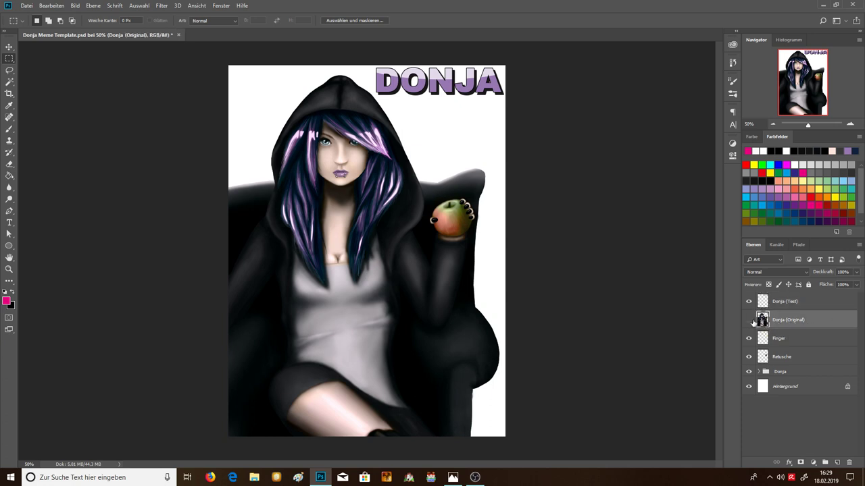
{"action": "left_click", "coordinate": [749, 320]}
{"action": "left_click", "coordinate": [749, 320]}
{"action": "left_click", "coordinate": [750, 321]}
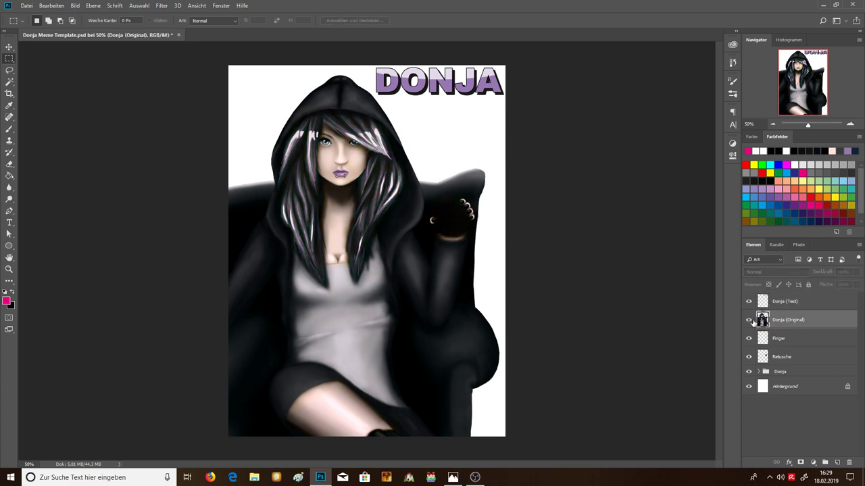
{"action": "left_click", "coordinate": [749, 321]}
{"action": "left_click", "coordinate": [748, 323]}
{"action": "left_click", "coordinate": [748, 322]}
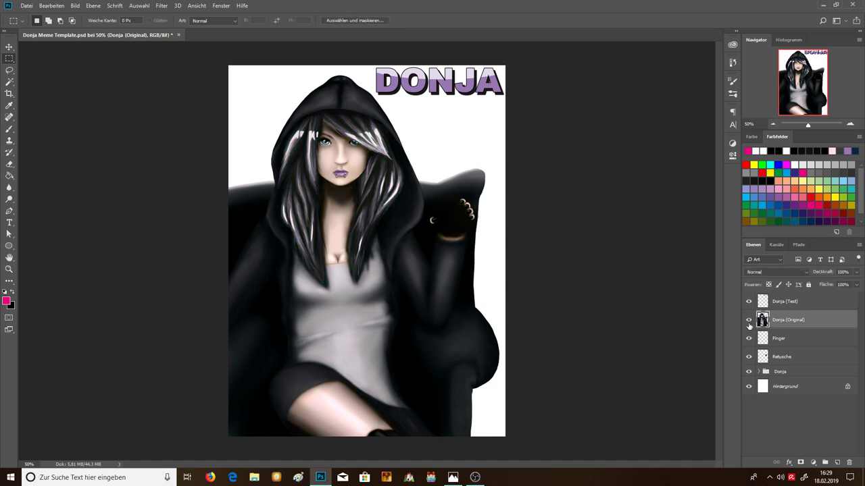
- Delete and restore the Donja (Original) layer, then hide it so the apple disappears
{"action": "left_click", "coordinate": [850, 462]}
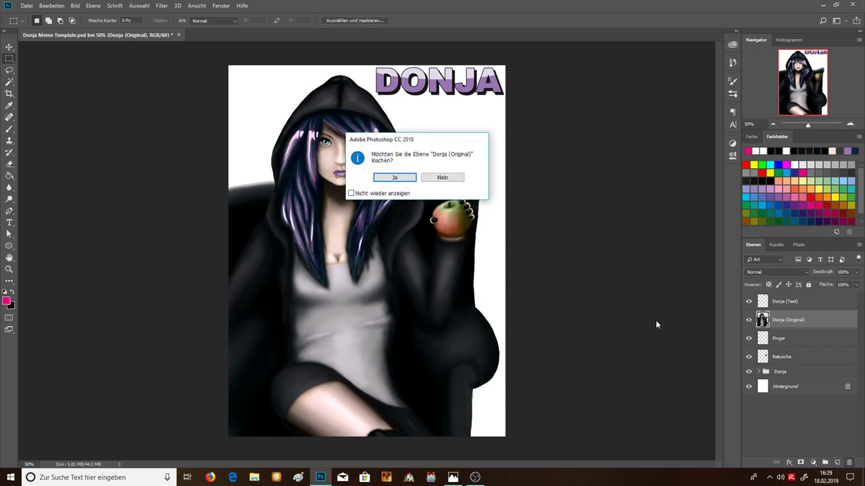
{"action": "left_click", "coordinate": [399, 176]}
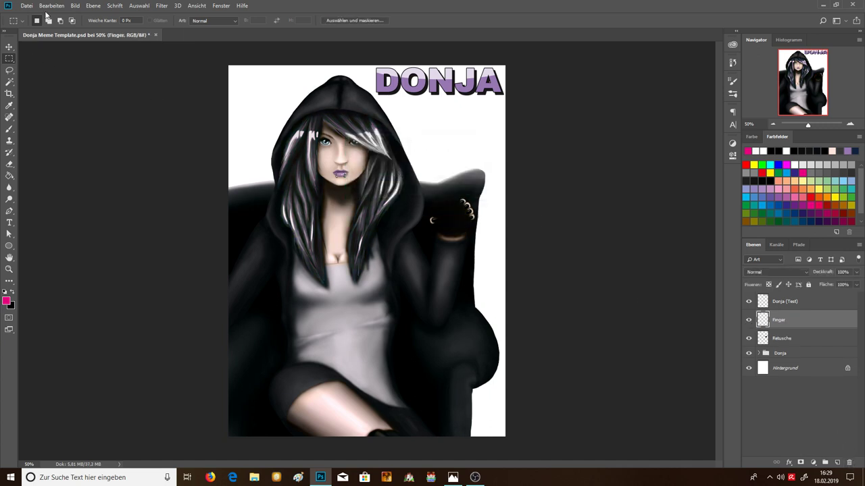
{"action": "left_click", "coordinate": [51, 6]}
{"action": "left_click", "coordinate": [67, 32]}
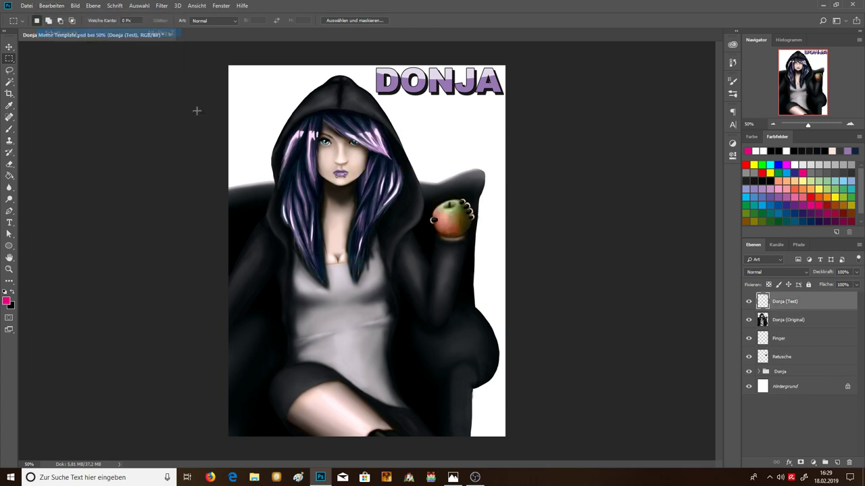
{"action": "left_click", "coordinate": [748, 320]}
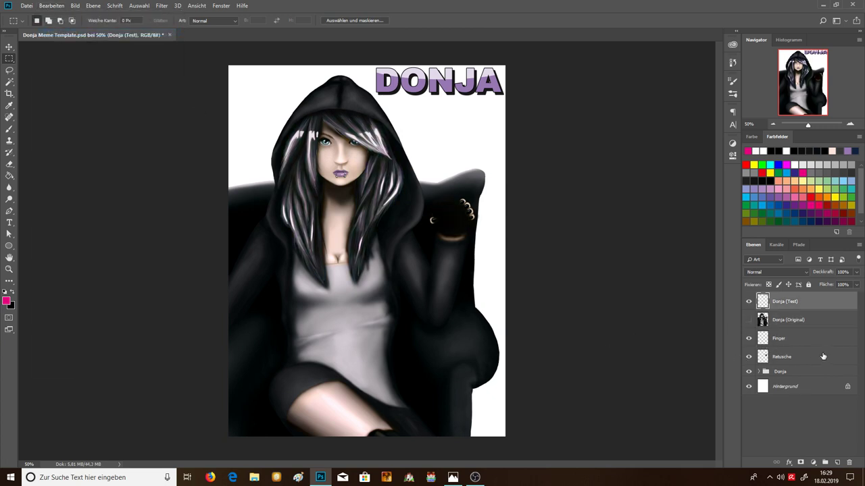
- Toggle the Finger layer, then nudge the DONJA title left and undo it
{"action": "left_click", "coordinate": [748, 339]}
{"action": "left_click", "coordinate": [747, 340]}
{"action": "left_click", "coordinate": [748, 339]}
{"action": "left_click", "coordinate": [748, 339]}
{"action": "left_click", "coordinate": [10, 46]}
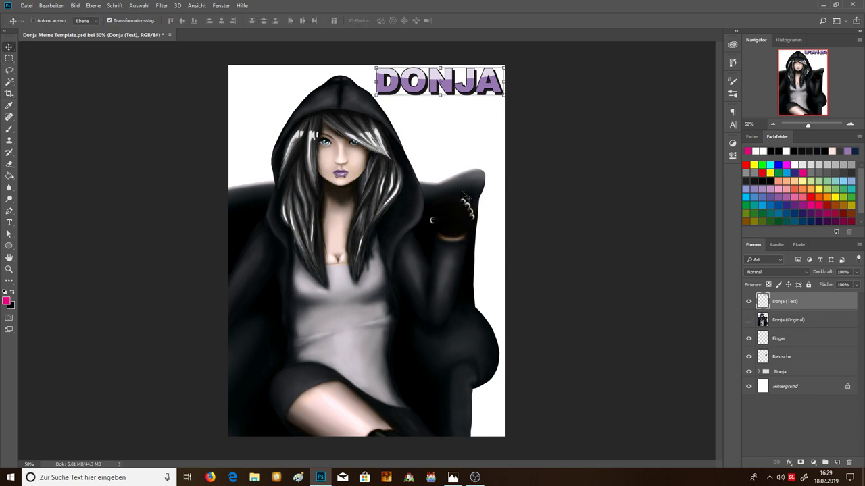
{"action": "left_click_drag", "start_coordinate": [473, 210], "coordinate": [464, 209]}
{"action": "left_click", "coordinate": [52, 6]}
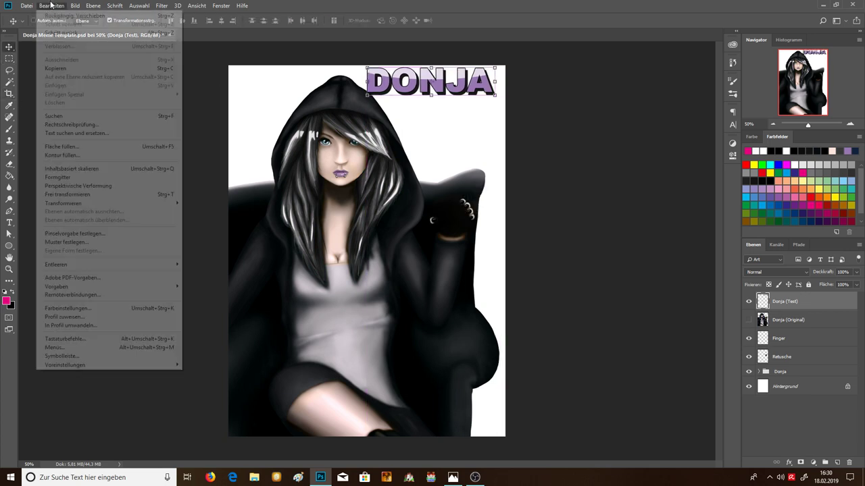
{"action": "left_click", "coordinate": [62, 33]}
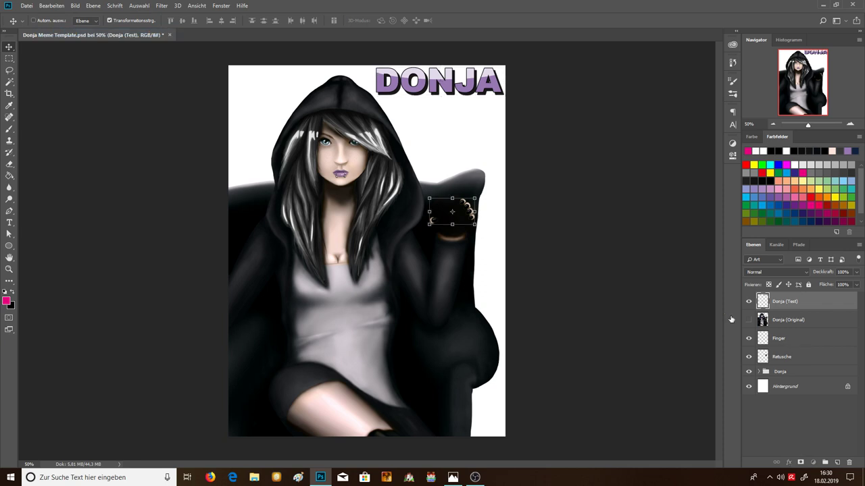
- Move the Finger layer's rings up and right, then undo the move
{"action": "left_click", "coordinate": [779, 338]}
{"action": "mouse_move", "coordinate": [457, 205]}
{"action": "left_mouse_down"}
{"action": "mouse_move", "coordinate": [471, 196]}
{"action": "mouse_move", "coordinate": [458, 184]}
{"action": "left_mouse_up"}
{"action": "left_click", "coordinate": [51, 5]}
{"action": "left_click", "coordinate": [72, 34]}
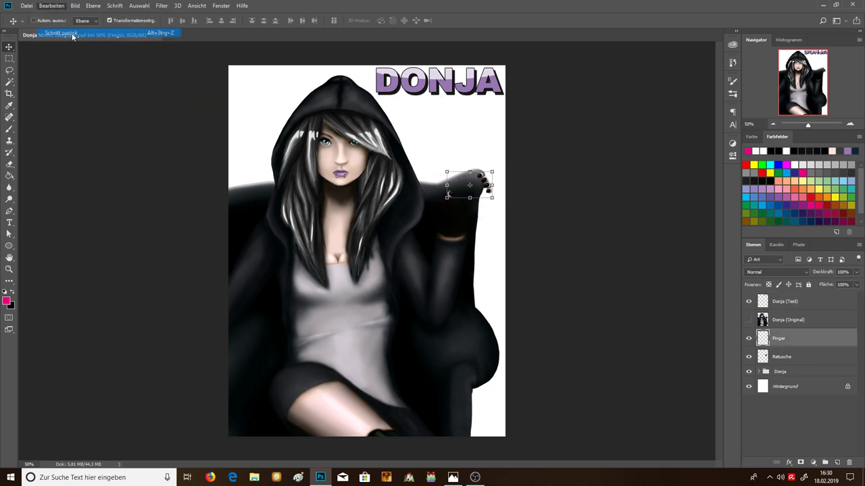
- Zoom to 66.7%, shift a rectangular selection of the ring, then undo and deselect
{"action": "left_click", "coordinate": [849, 124]}
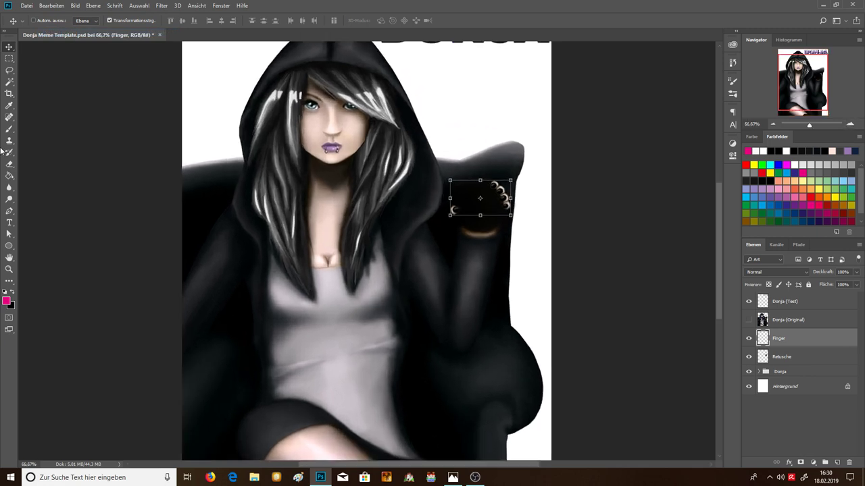
{"action": "left_click", "coordinate": [10, 58]}
{"action": "left_click_drag", "start_coordinate": [432, 170], "coordinate": [475, 240]}
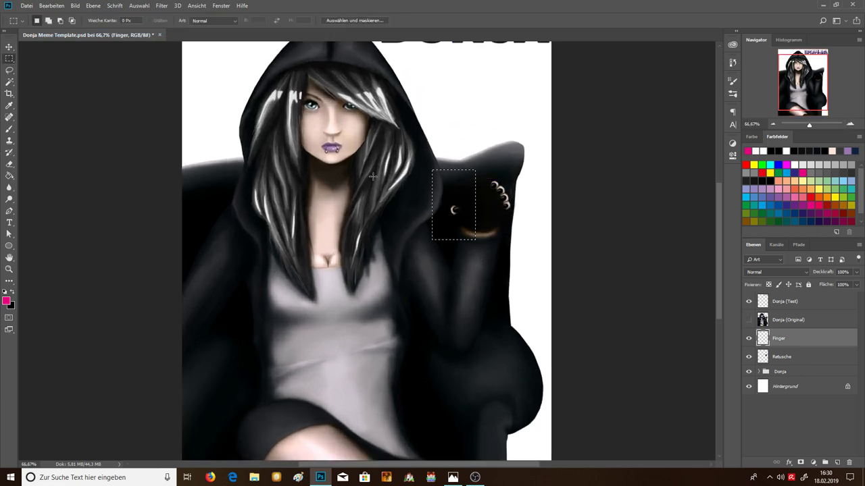
{"action": "left_click", "coordinate": [9, 46]}
{"action": "left_click_drag", "start_coordinate": [455, 193], "coordinate": [466, 194]}
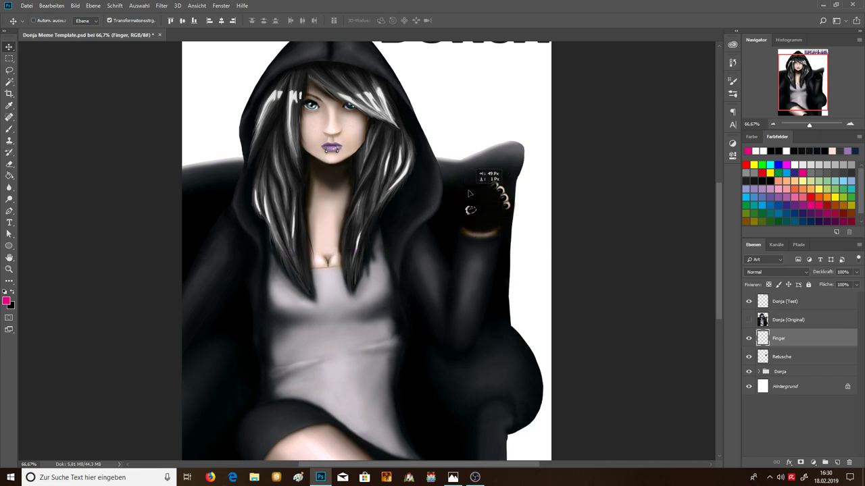
{"action": "left_click", "coordinate": [10, 58]}
{"action": "left_click", "coordinate": [51, 5]}
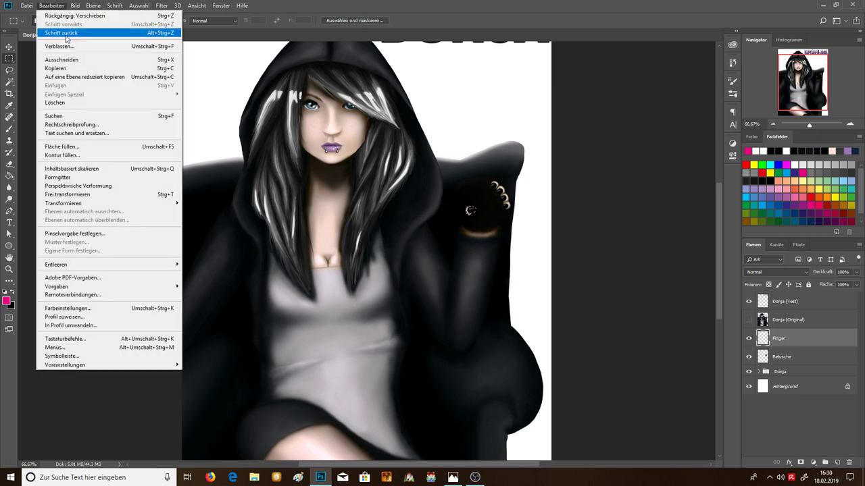
{"action": "left_click", "coordinate": [61, 31]}
{"action": "left_click", "coordinate": [494, 195]}
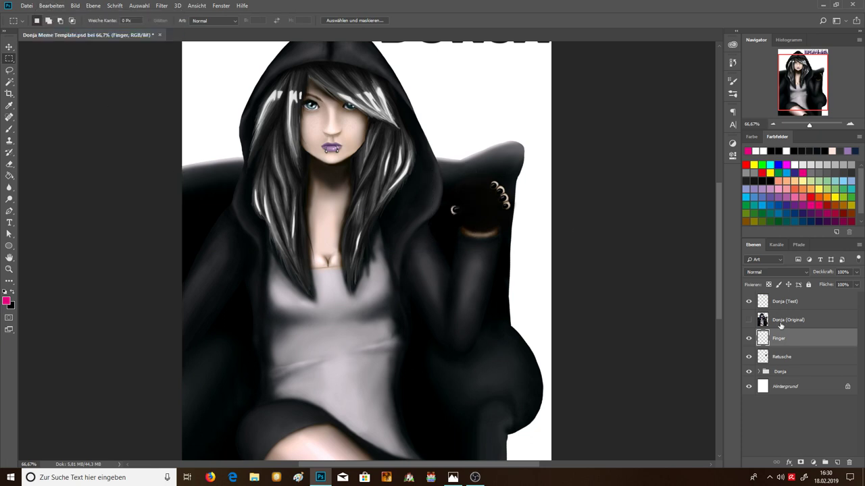
- Toggle Finger, Retusche and Donja (Original) to compare, then select Haare (Schwarz) in the Donja group
{"action": "left_click", "coordinate": [748, 339]}
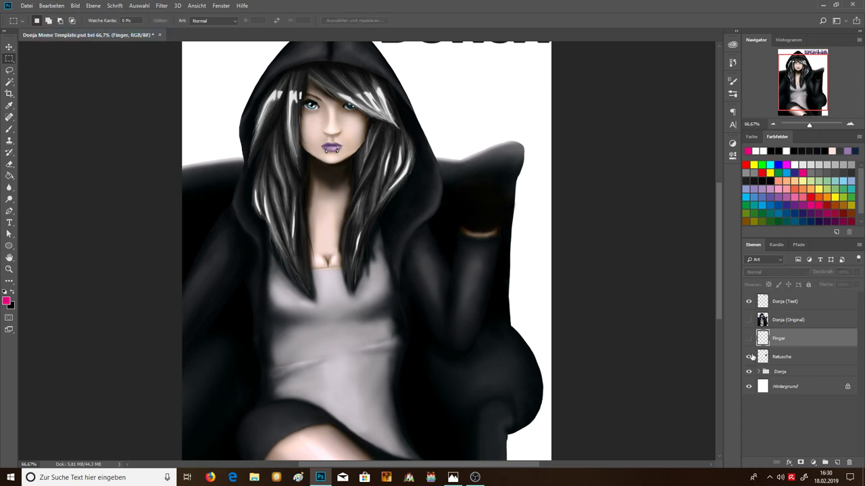
{"action": "left_click", "coordinate": [748, 356]}
{"action": "left_click", "coordinate": [747, 357]}
{"action": "left_click", "coordinate": [747, 356]}
{"action": "left_click", "coordinate": [748, 357]}
{"action": "left_click", "coordinate": [747, 357]}
{"action": "left_click", "coordinate": [748, 339]}
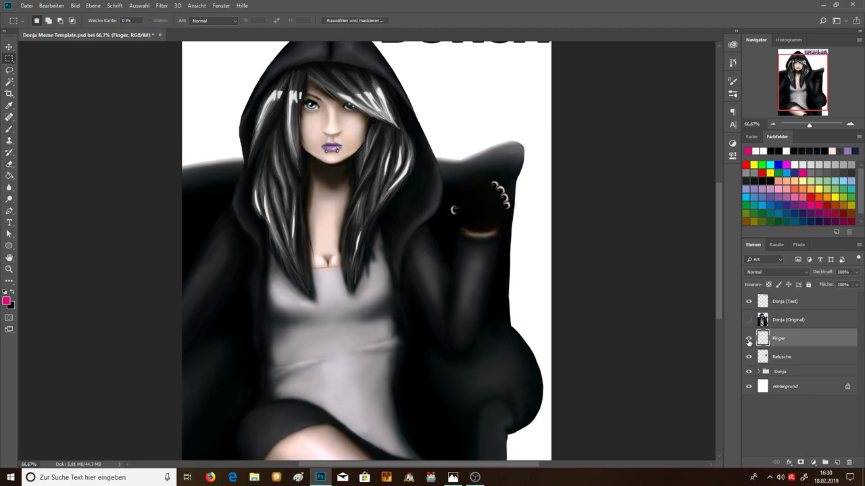
{"action": "left_click", "coordinate": [747, 320]}
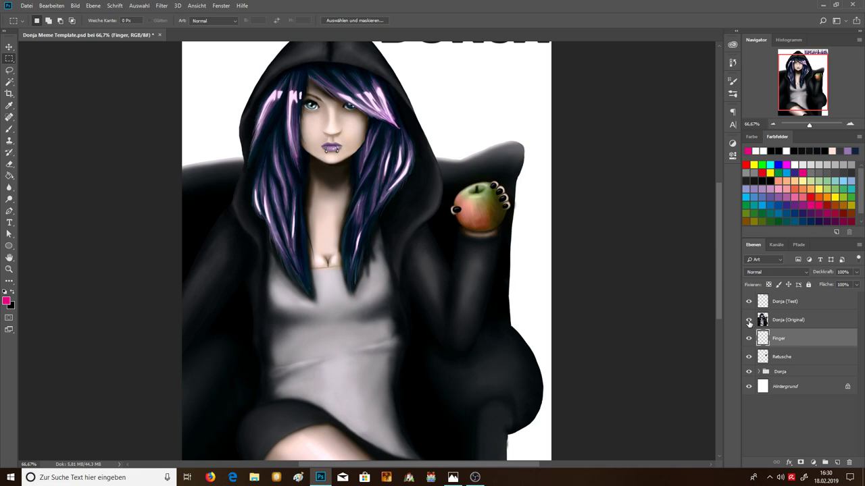
{"action": "left_click", "coordinate": [749, 321]}
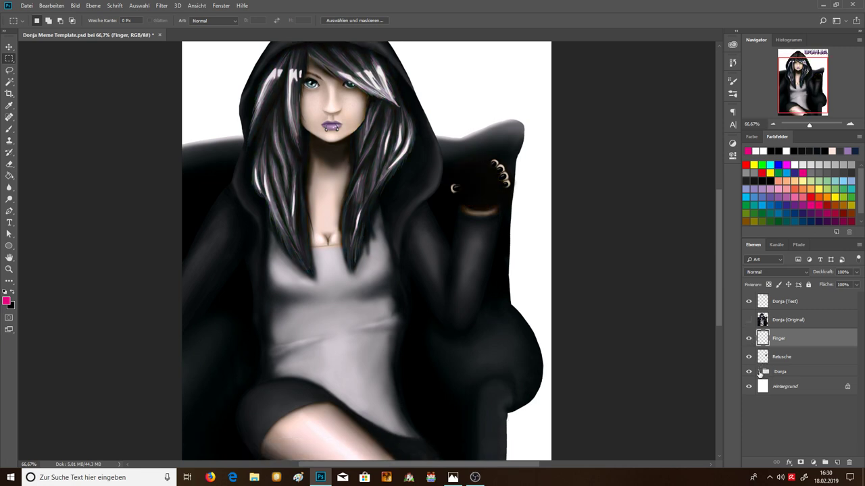
{"action": "left_click", "coordinate": [760, 372]}
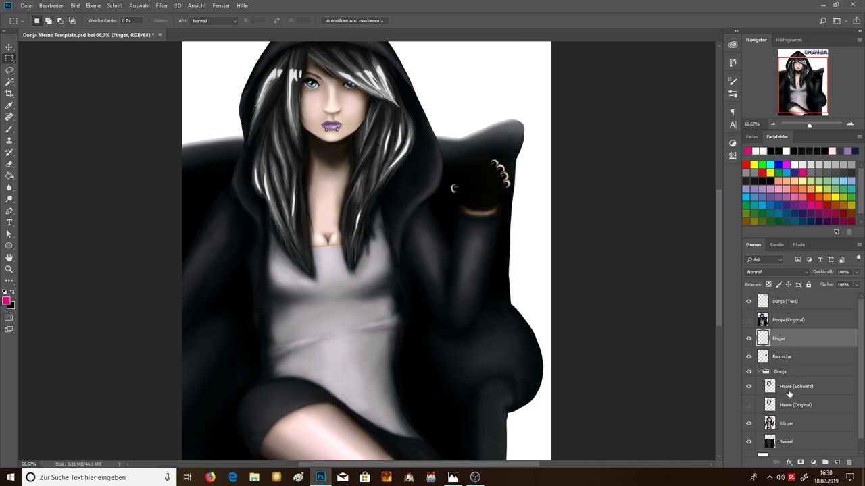
{"action": "left_click", "coordinate": [788, 391]}
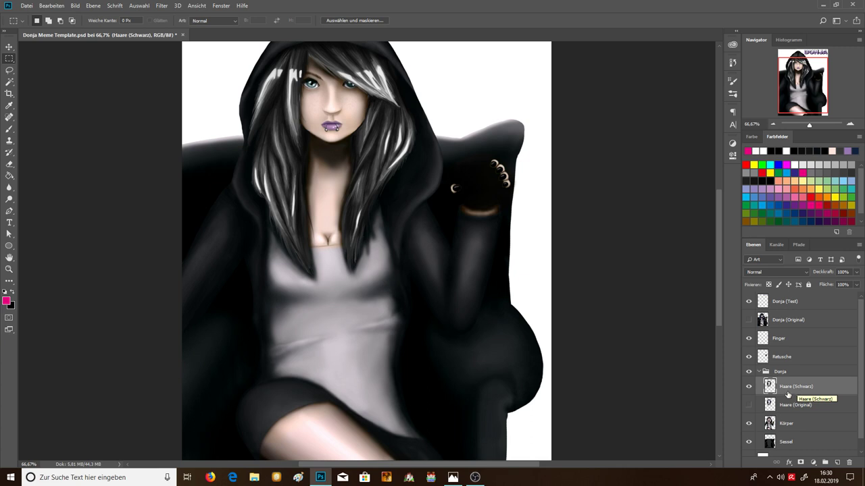
{"action": "left_click", "coordinate": [747, 388]}
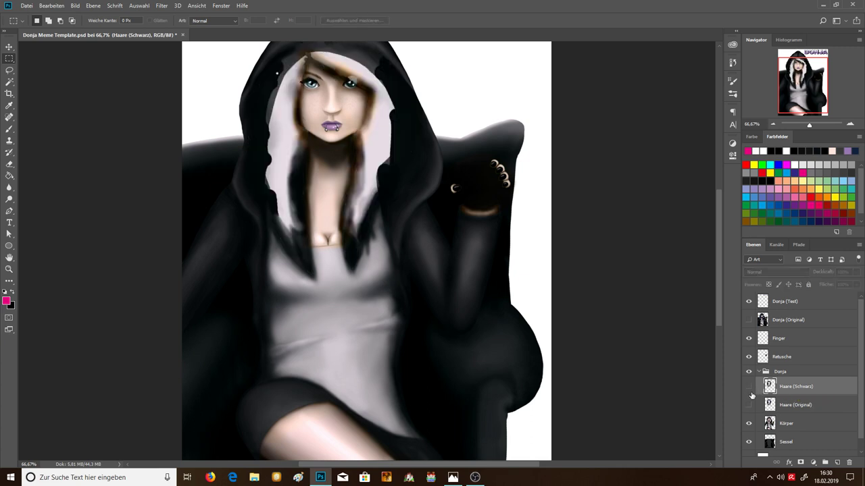
{"action": "left_click", "coordinate": [748, 405]}
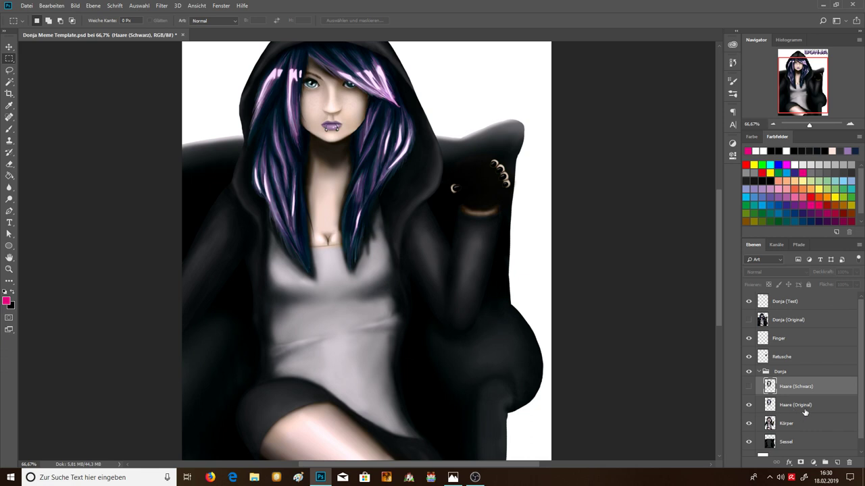
{"action": "left_click", "coordinate": [748, 405]}
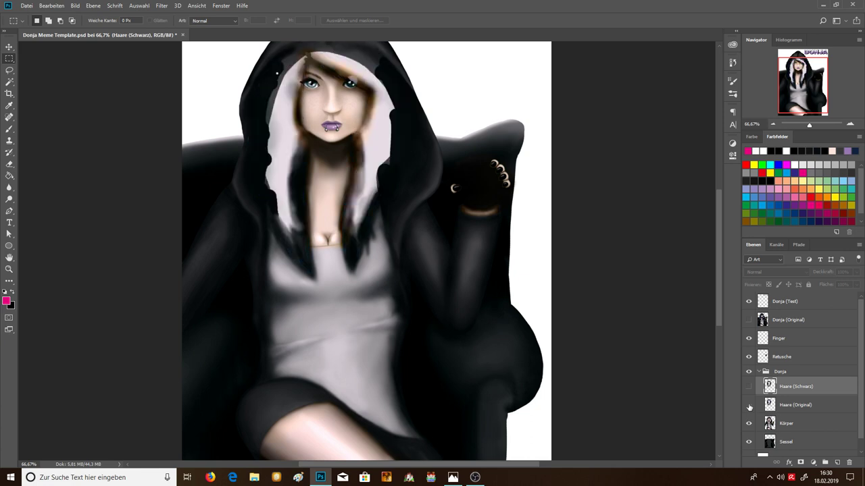
{"action": "left_click", "coordinate": [748, 387]}
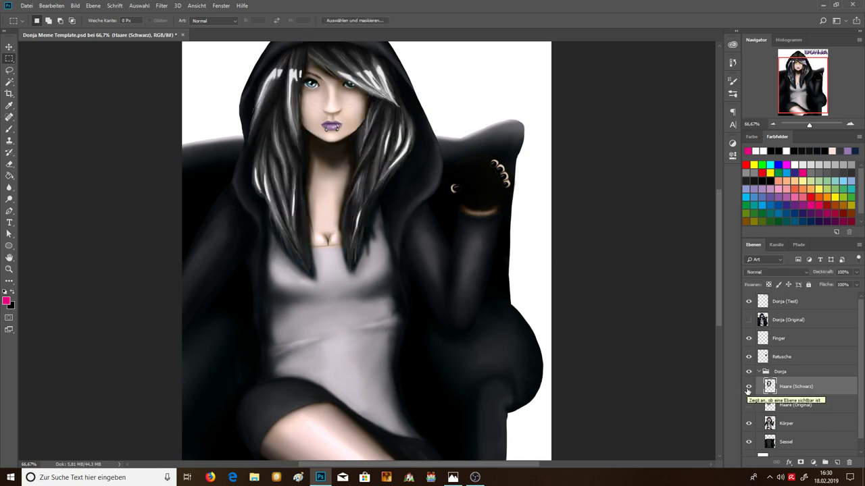
{"action": "left_click_drag", "start_coordinate": [719, 306], "coordinate": [719, 269]}
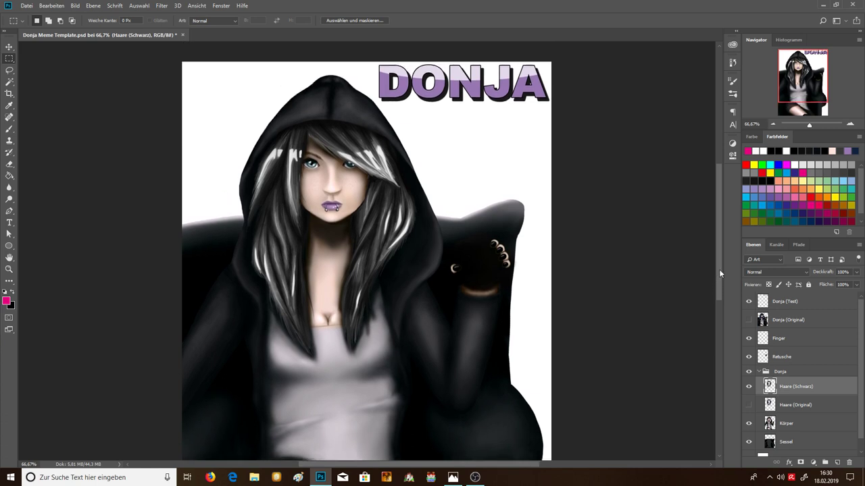
- Colorize the Haare (Schwarz) hair with Hue/Saturation: hue +27, saturation 31, lightness −32
{"action": "left_click", "coordinate": [78, 7]}
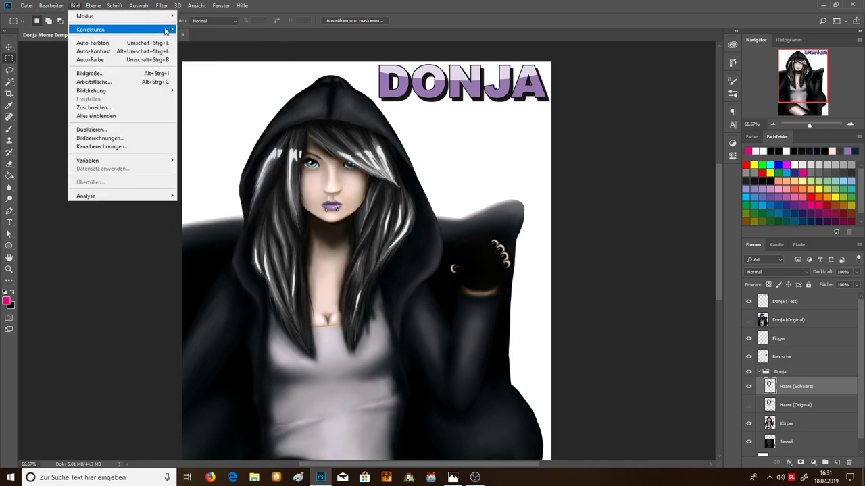
{"action": "mouse_move", "coordinate": [90, 29]}
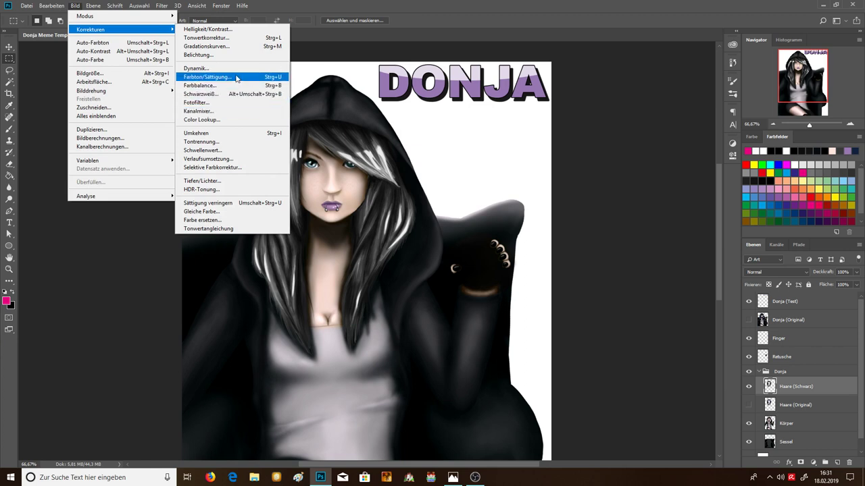
{"action": "left_click", "coordinate": [235, 82]}
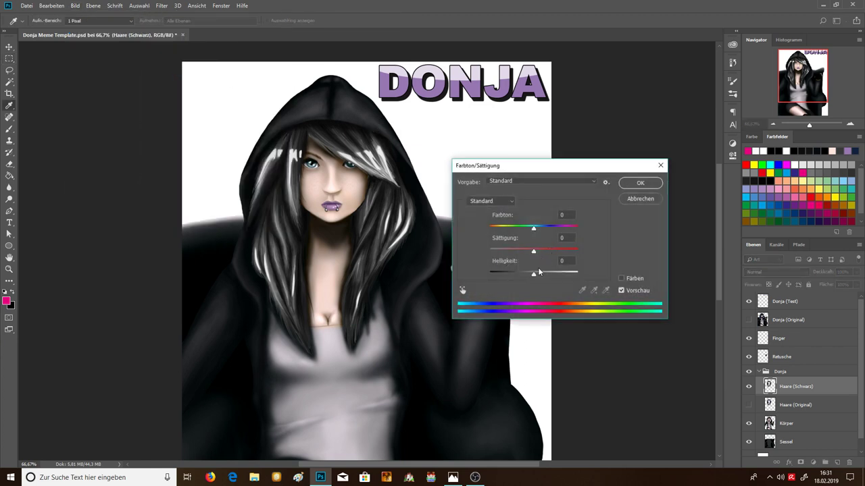
{"action": "left_click", "coordinate": [621, 278]}
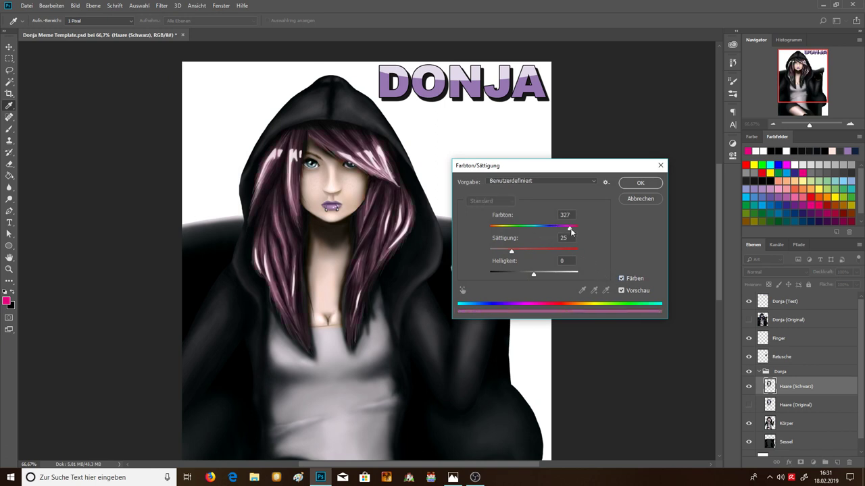
{"action": "left_click_drag", "start_coordinate": [571, 231], "coordinate": [496, 233]}
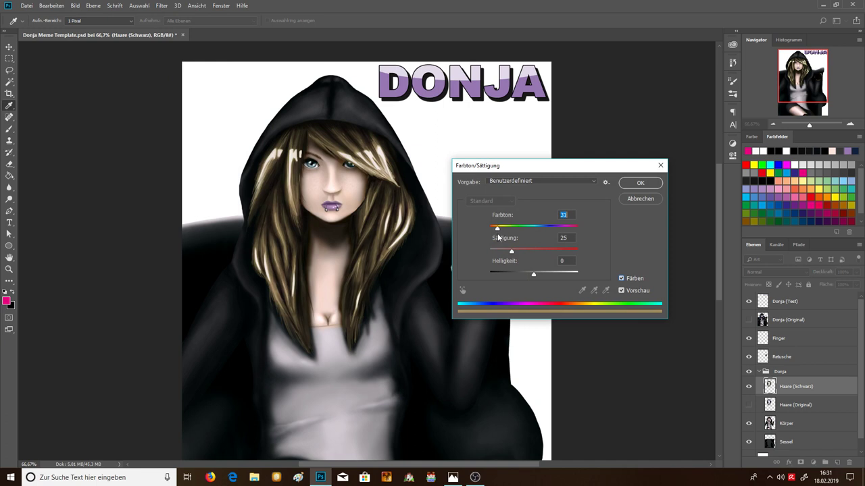
{"action": "left_click_drag", "start_coordinate": [498, 233], "coordinate": [496, 233]}
{"action": "mouse_move", "coordinate": [518, 250]}
{"action": "left_mouse_down"}
{"action": "mouse_move", "coordinate": [545, 254]}
{"action": "mouse_move", "coordinate": [499, 253]}
{"action": "mouse_move", "coordinate": [525, 257]}
{"action": "mouse_move", "coordinate": [517, 271]}
{"action": "mouse_move", "coordinate": [541, 272]}
{"action": "mouse_move", "coordinate": [519, 275]}
{"action": "mouse_move", "coordinate": [517, 258]}
{"action": "left_mouse_up"}
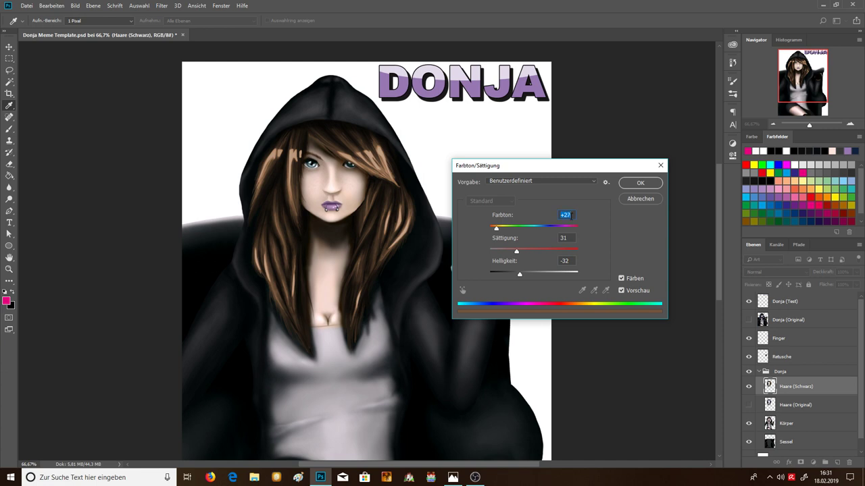
{"action": "left_click", "coordinate": [640, 184]}
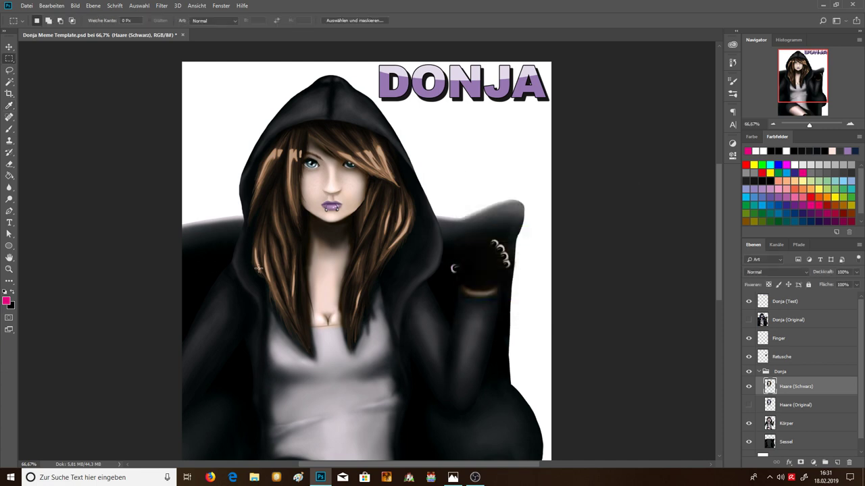
{"action": "left_click", "coordinate": [51, 5]}
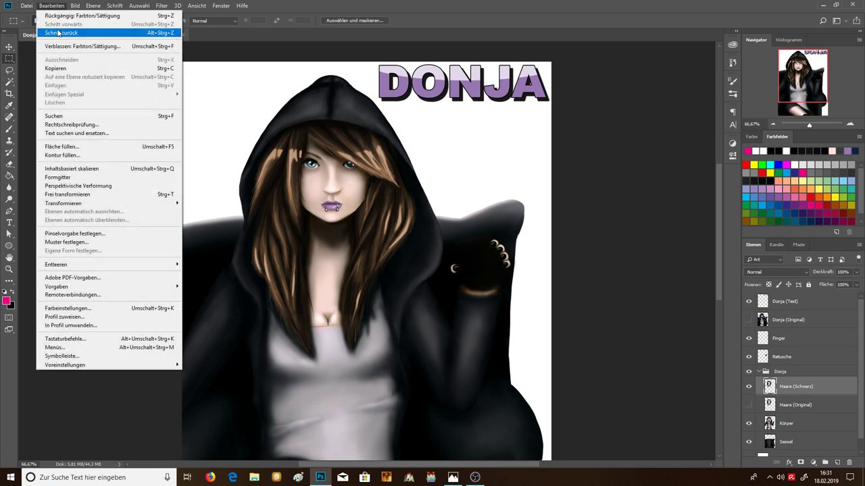
- Step backward to remove the brown tint, then open Image > Adjustments > Curves
{"action": "left_click", "coordinate": [60, 33]}
{"action": "left_click", "coordinate": [75, 6]}
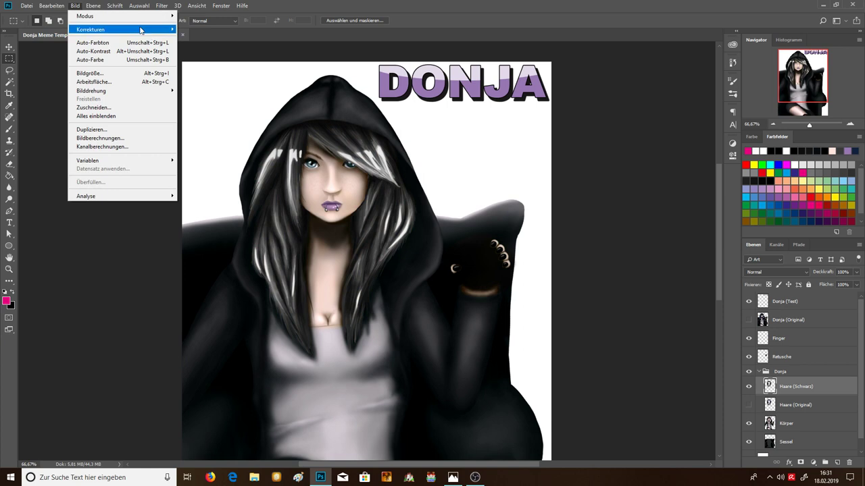
{"action": "mouse_move", "coordinate": [90, 29]}
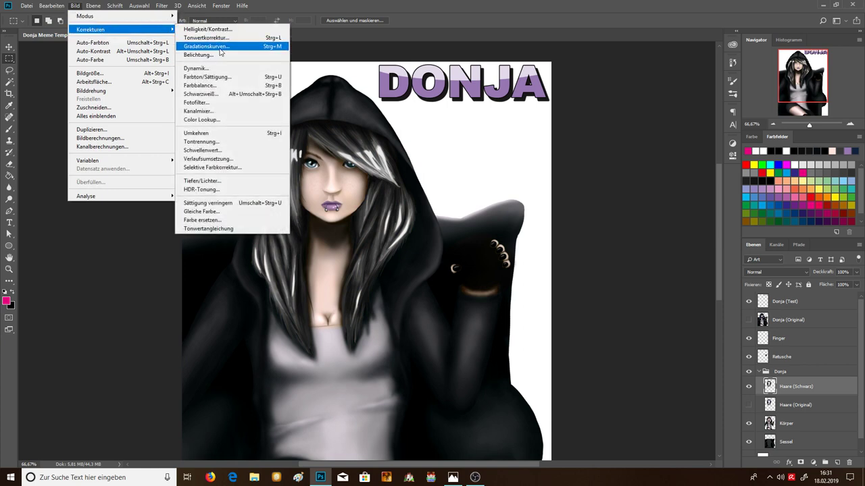
{"action": "left_click", "coordinate": [230, 47]}
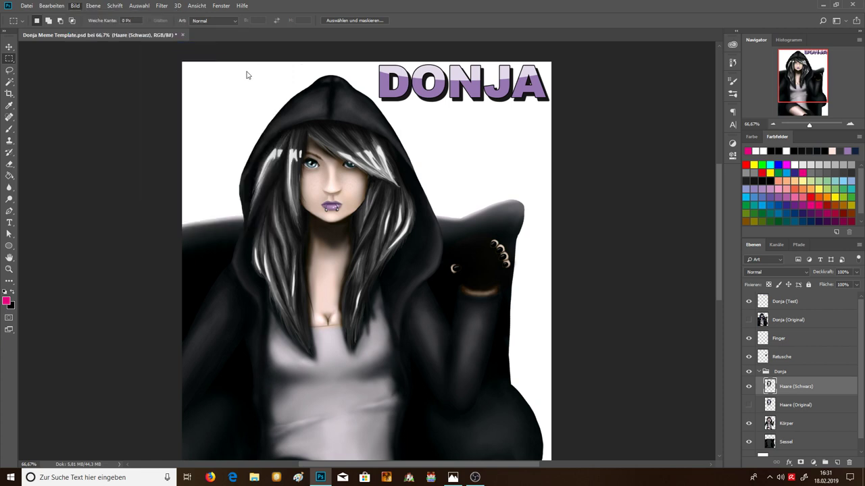
- Move the Curves dialog aside and brighten the hair with an RGB curve point
{"action": "left_click_drag", "start_coordinate": [530, 236], "coordinate": [571, 170]}
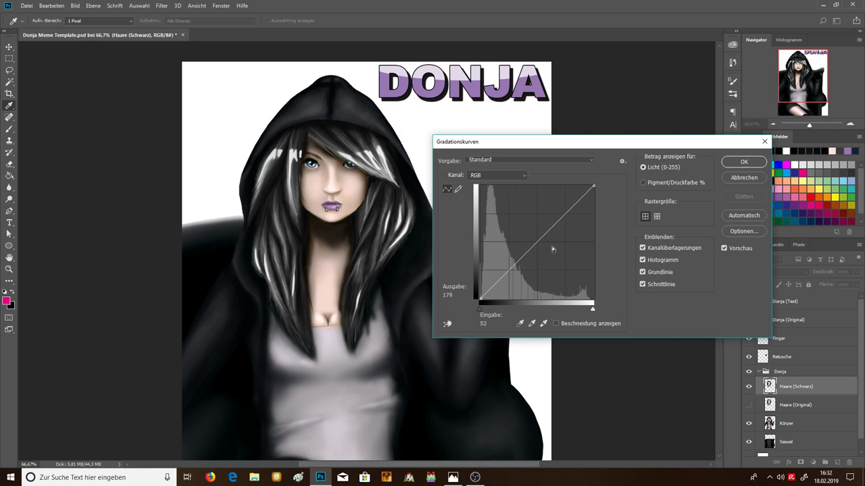
{"action": "mouse_move", "coordinate": [542, 237]}
{"action": "left_mouse_down"}
{"action": "mouse_move", "coordinate": [518, 221]}
{"action": "mouse_move", "coordinate": [554, 262]}
{"action": "mouse_move", "coordinate": [574, 242]}
{"action": "mouse_move", "coordinate": [550, 225]}
{"action": "left_mouse_up"}
{"action": "left_click", "coordinate": [500, 177]}
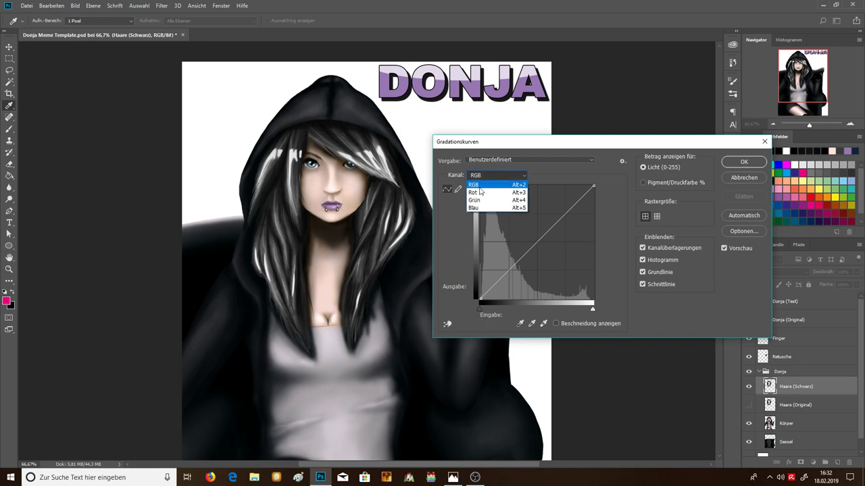
{"action": "left_click", "coordinate": [548, 177]}
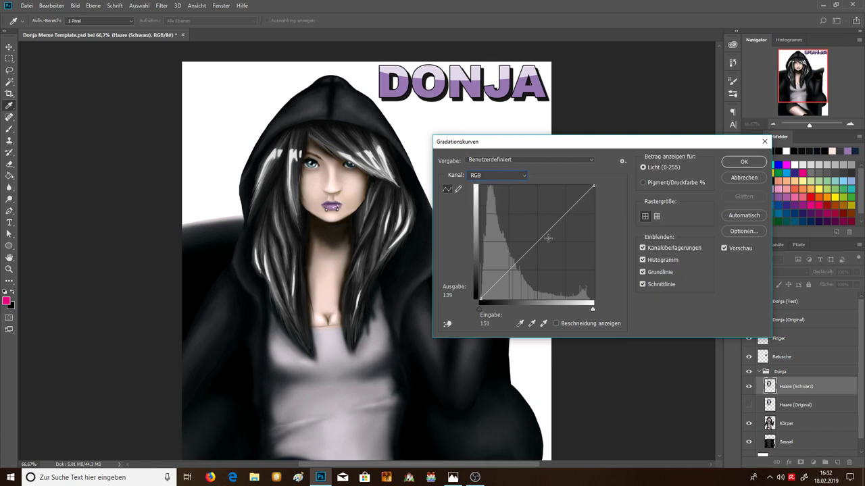
{"action": "mouse_move", "coordinate": [544, 236]}
{"action": "left_mouse_down"}
{"action": "mouse_move", "coordinate": [522, 221]}
{"action": "mouse_move", "coordinate": [556, 254]}
{"action": "mouse_move", "coordinate": [504, 181]}
{"action": "left_mouse_up"}
- Raise the Red and Green channel curves to tint the hair
{"action": "left_click", "coordinate": [501, 176]}
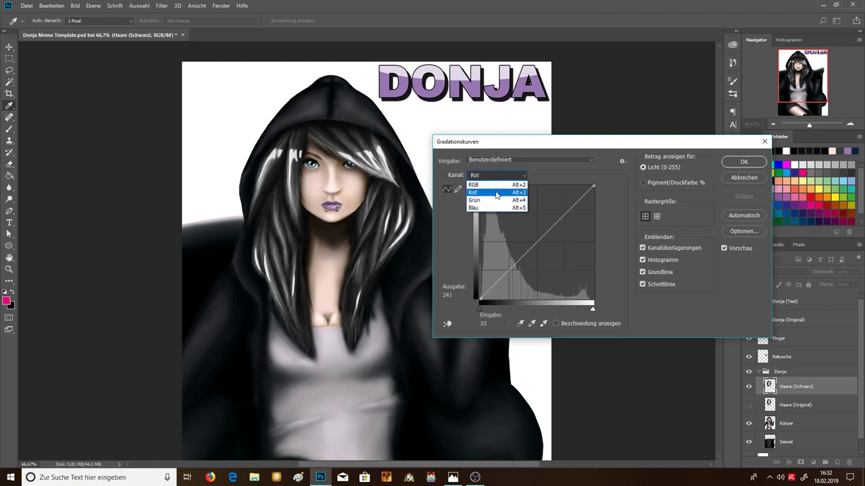
{"action": "left_click", "coordinate": [496, 194]}
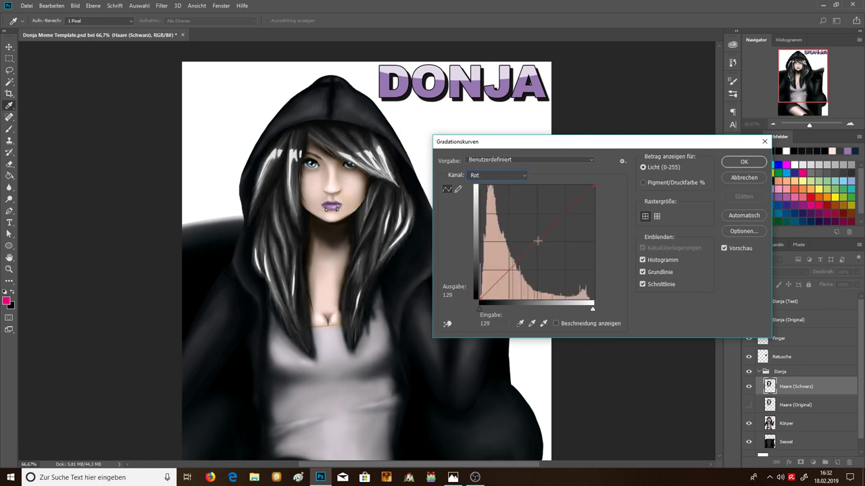
{"action": "left_click_drag", "start_coordinate": [538, 241], "coordinate": [525, 229]}
{"action": "left_click", "coordinate": [498, 175]}
{"action": "left_click", "coordinate": [493, 200]}
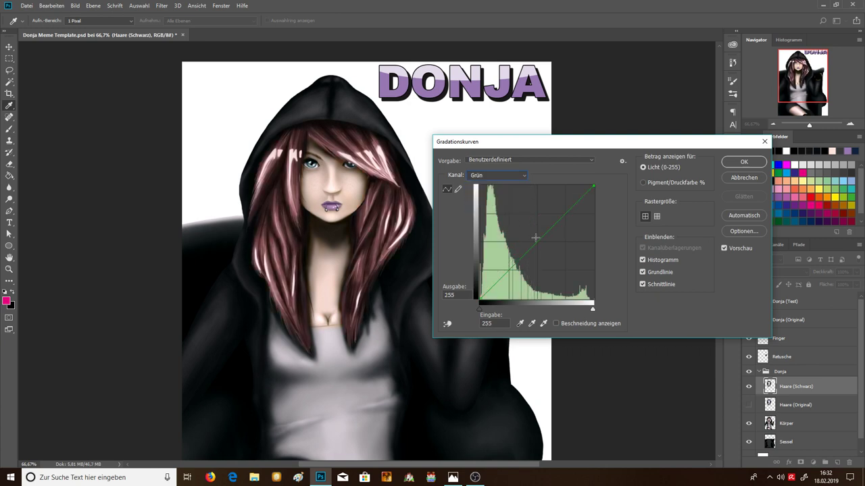
{"action": "mouse_move", "coordinate": [535, 238]}
{"action": "left_mouse_down"}
{"action": "mouse_move", "coordinate": [523, 227]}
{"action": "mouse_move", "coordinate": [531, 228]}
{"action": "left_mouse_up"}
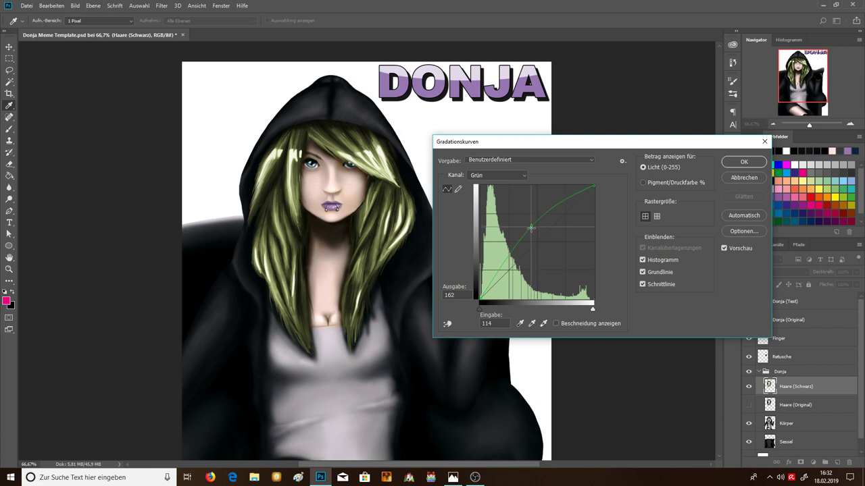
- Adjust the combined RGB curve, then pull and ease the Blue channel curve
{"action": "left_click", "coordinate": [508, 177]}
{"action": "left_click", "coordinate": [505, 177]}
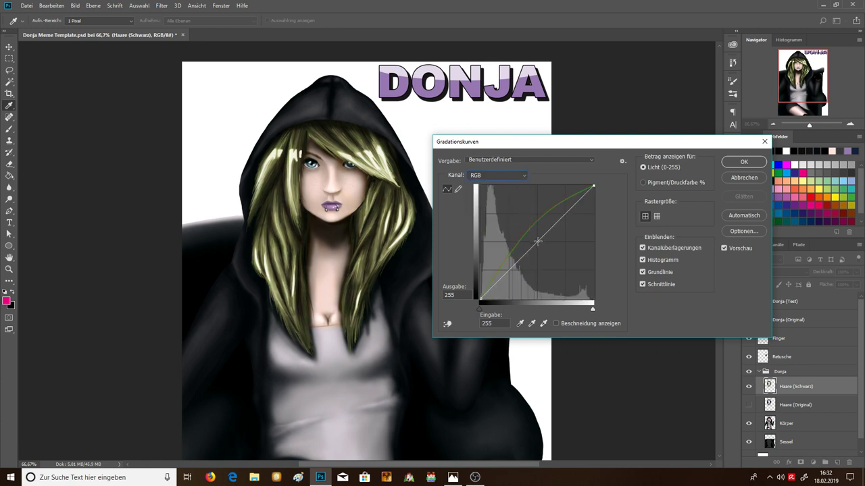
{"action": "left_click_drag", "start_coordinate": [537, 241], "coordinate": [522, 222]}
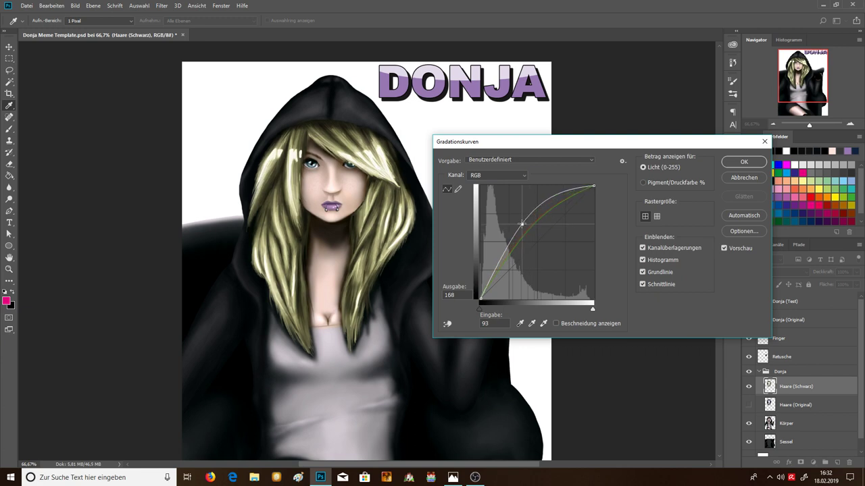
{"action": "left_click_drag", "start_coordinate": [522, 223], "coordinate": [521, 225]}
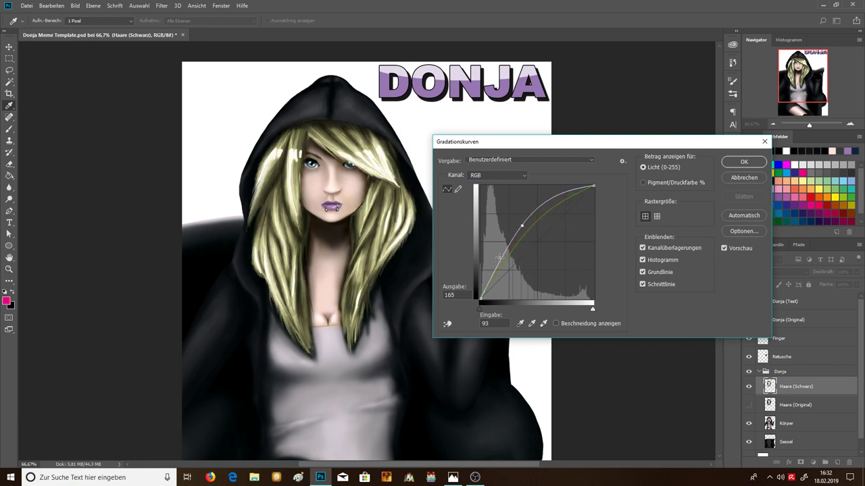
{"action": "left_click", "coordinate": [502, 177]}
{"action": "left_click", "coordinate": [497, 206]}
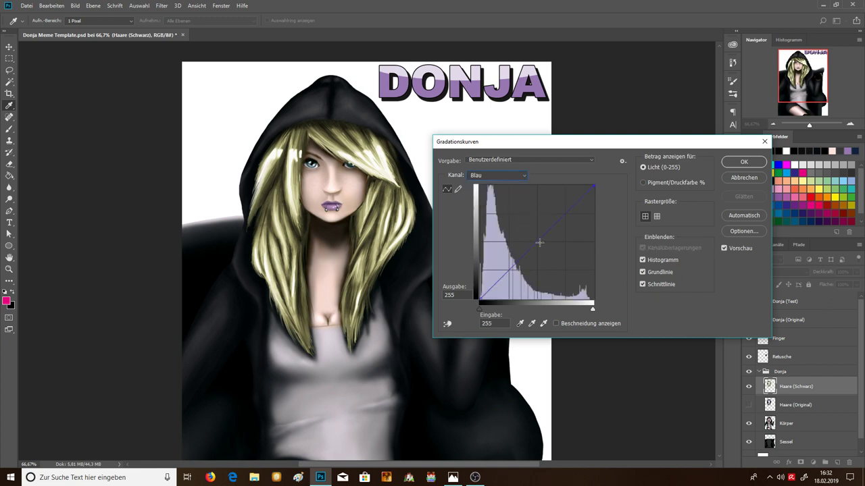
{"action": "left_click_drag", "start_coordinate": [539, 242], "coordinate": [548, 250]}
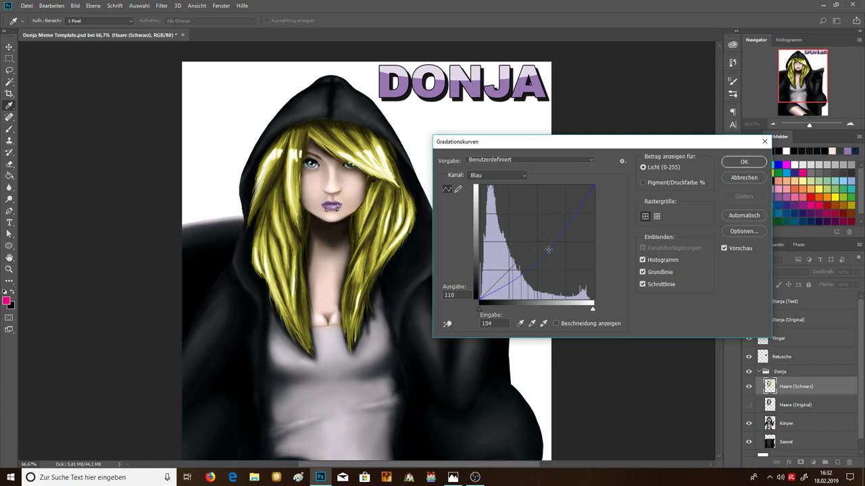
{"action": "left_click_drag", "start_coordinate": [548, 250], "coordinate": [531, 230]}
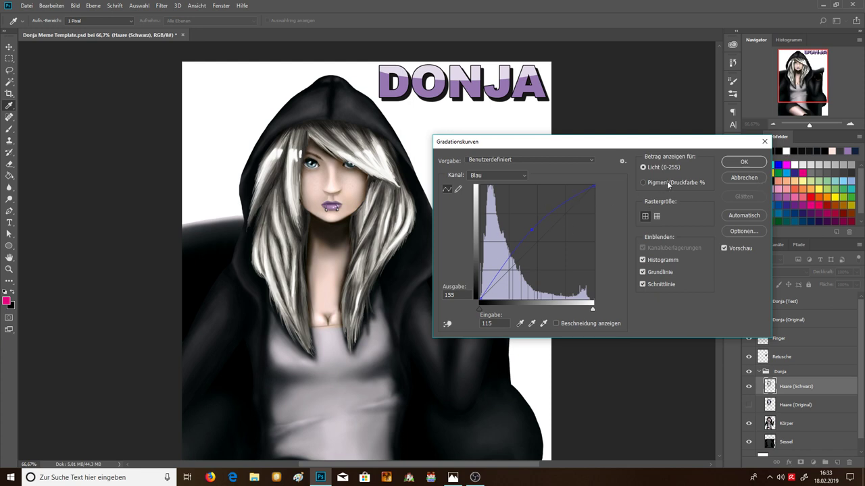
- Reset the Blue and Red curves to straight lines and return to RGB
{"action": "left_click", "coordinate": [532, 231], "text": "ctrl"}
{"action": "left_click", "coordinate": [518, 176]}
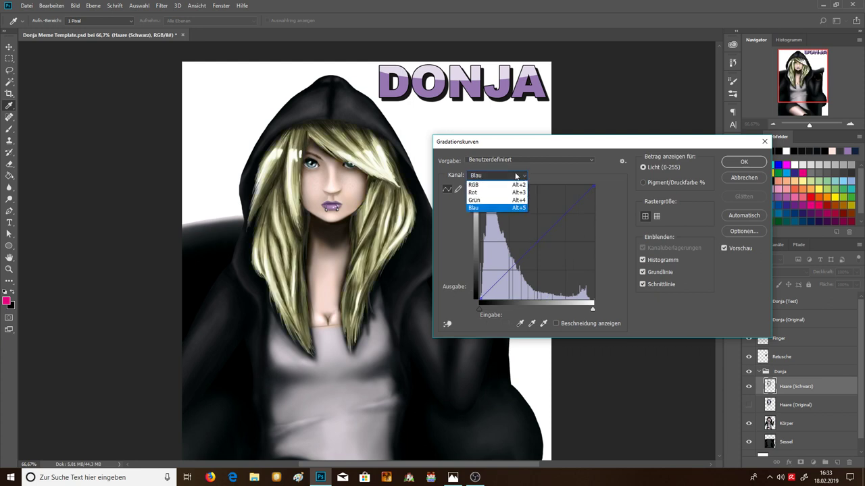
{"action": "left_click", "coordinate": [505, 194]}
{"action": "left_click", "coordinate": [532, 231], "text": "ctrl"}
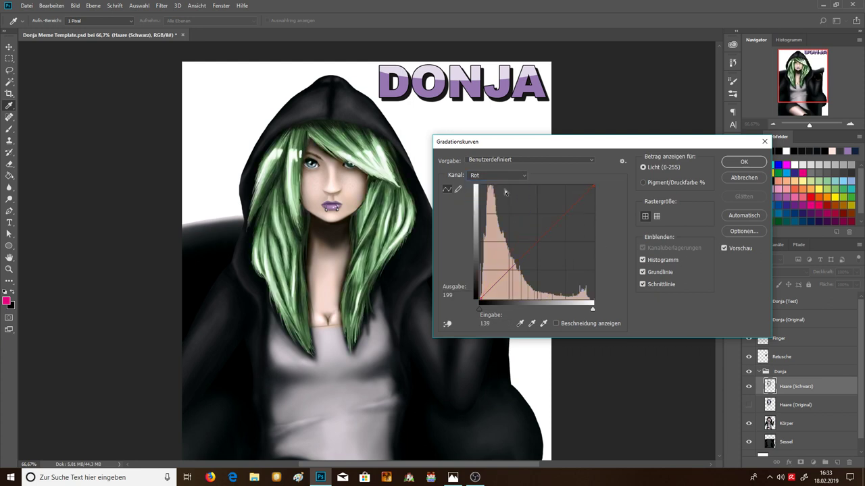
{"action": "left_click", "coordinate": [497, 177]}
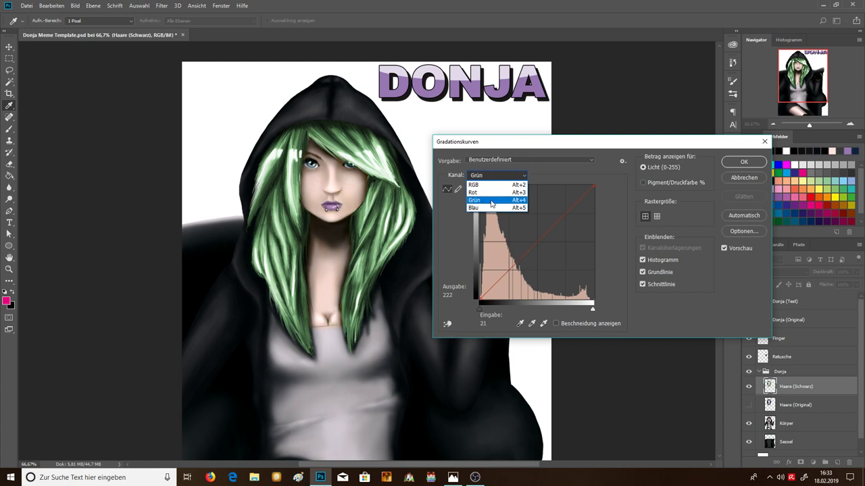
{"action": "left_click", "coordinate": [493, 200]}
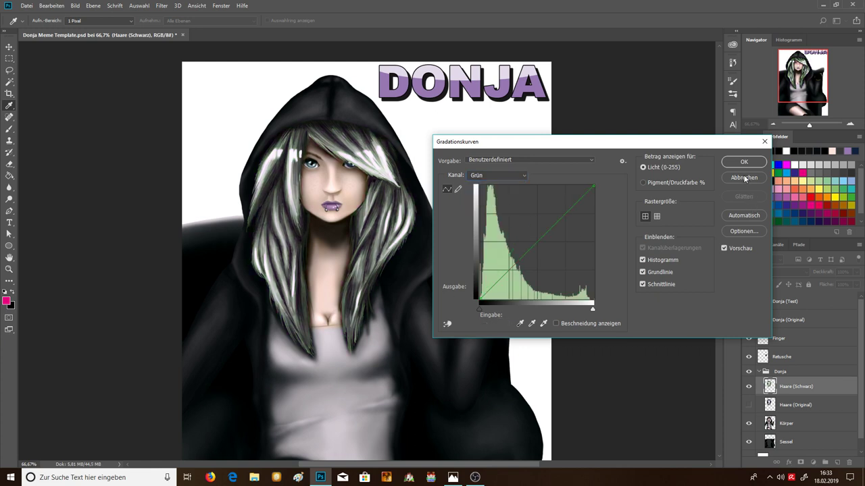
{"action": "left_click", "coordinate": [506, 175]}
{"action": "left_click", "coordinate": [508, 186]}
- Try a darkening RGB contrast curve, undo it, and cancel the Curves dialog
{"action": "mouse_move", "coordinate": [535, 223]}
{"action": "left_mouse_down"}
{"action": "mouse_move", "coordinate": [541, 213]}
{"action": "mouse_move", "coordinate": [521, 264]}
{"action": "left_mouse_up"}
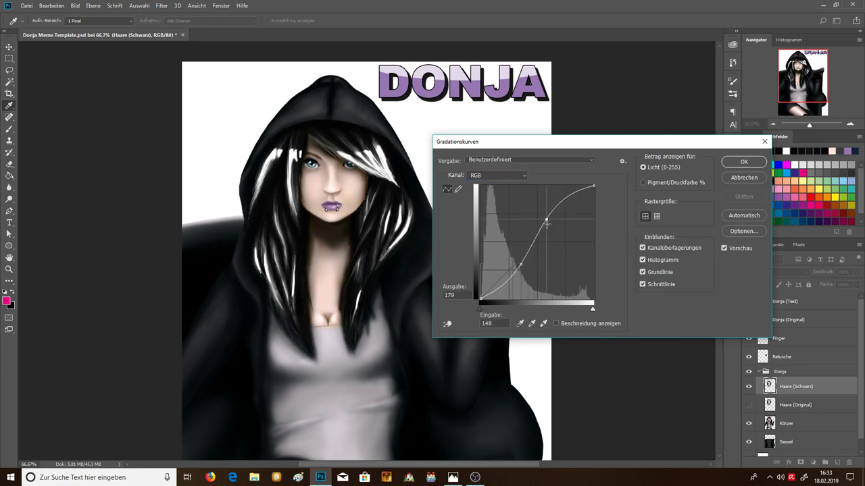
{"action": "left_click_drag", "start_coordinate": [542, 214], "coordinate": [546, 224]}
{"action": "left_click_drag", "start_coordinate": [521, 265], "coordinate": [536, 257]}
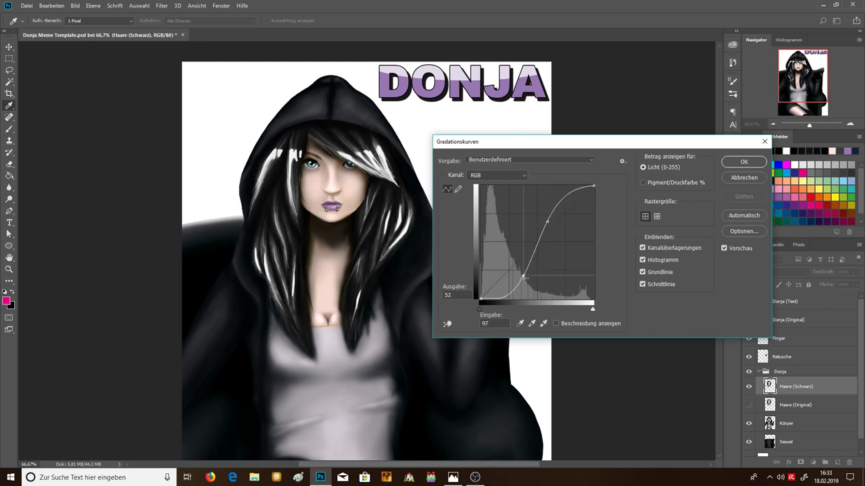
{"action": "key", "text": "ctrl+z"}
{"action": "key", "text": "ctrl+z"}
{"action": "key", "text": "ctrl+z"}
{"action": "key", "text": "ctrl+z"}
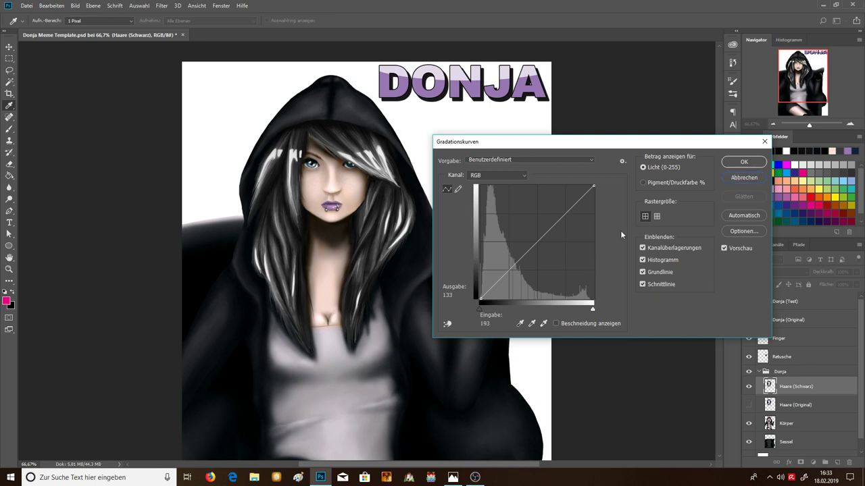
{"action": "left_click", "coordinate": [751, 178]}
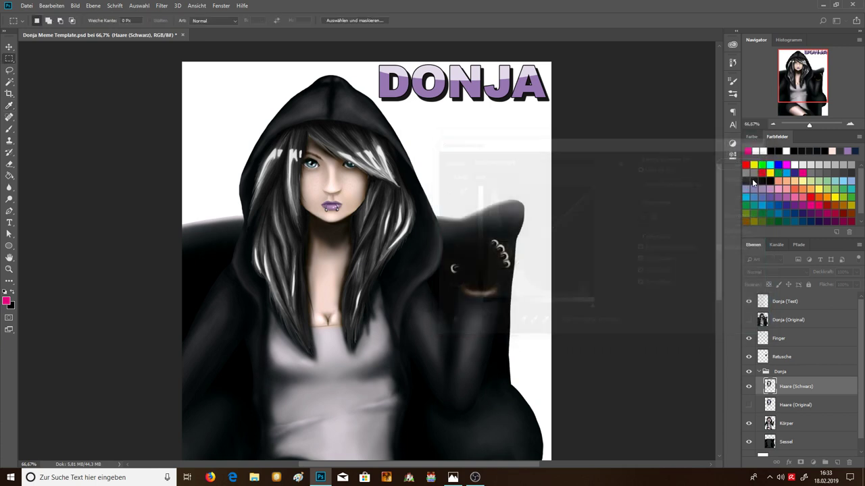
{"action": "left_click", "coordinate": [78, 7]}
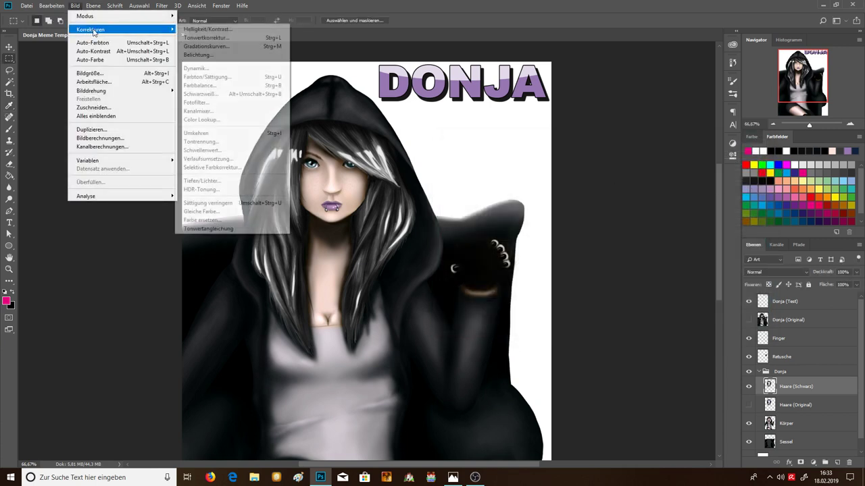
{"action": "mouse_move", "coordinate": [91, 29]}
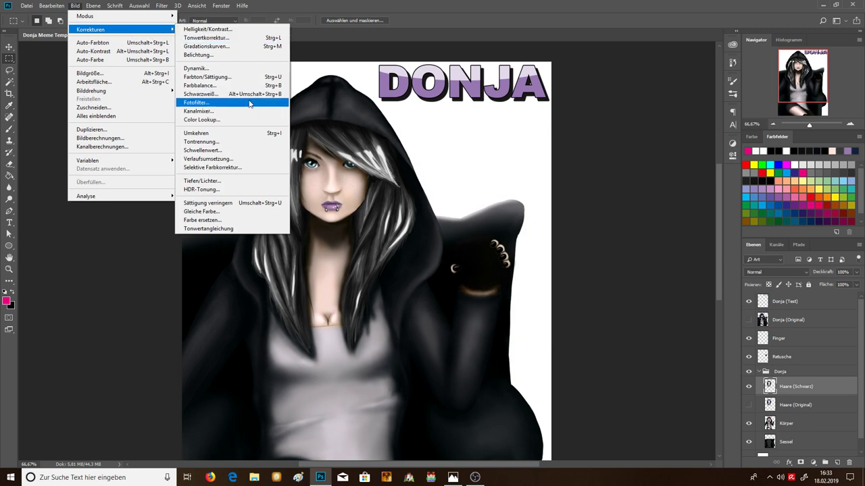
{"action": "left_click", "coordinate": [241, 86]}
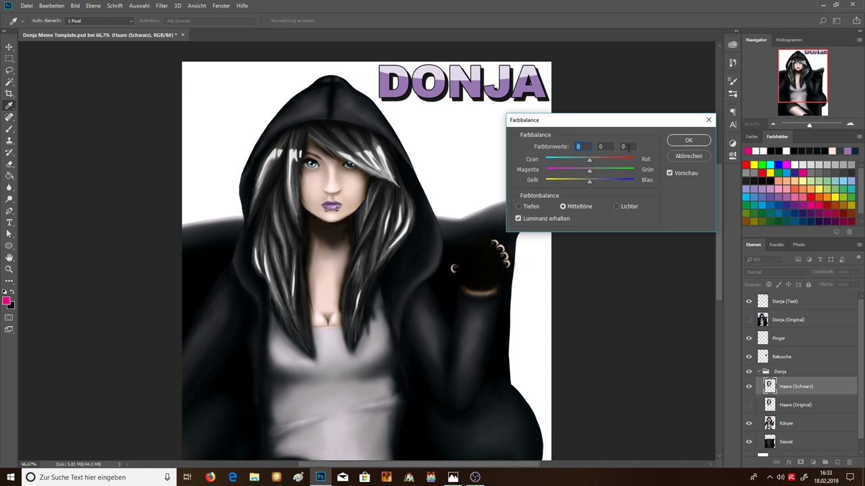
{"action": "left_click_drag", "start_coordinate": [613, 122], "coordinate": [571, 128]}
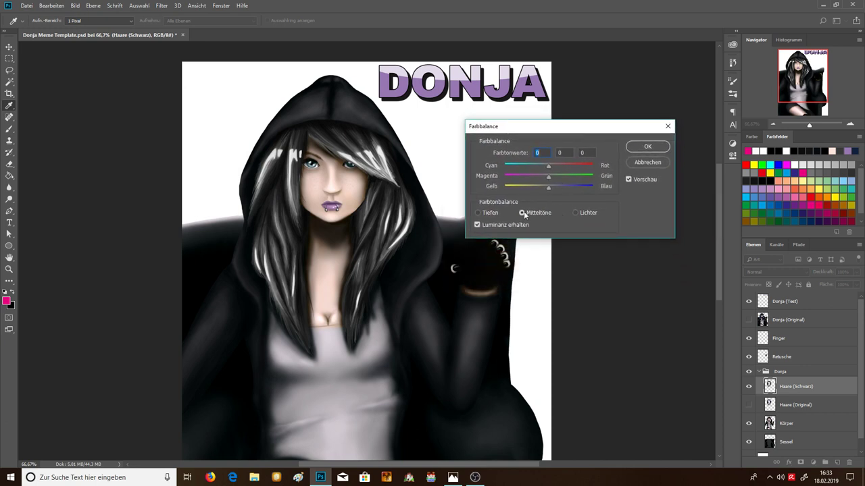
{"action": "left_click", "coordinate": [480, 211]}
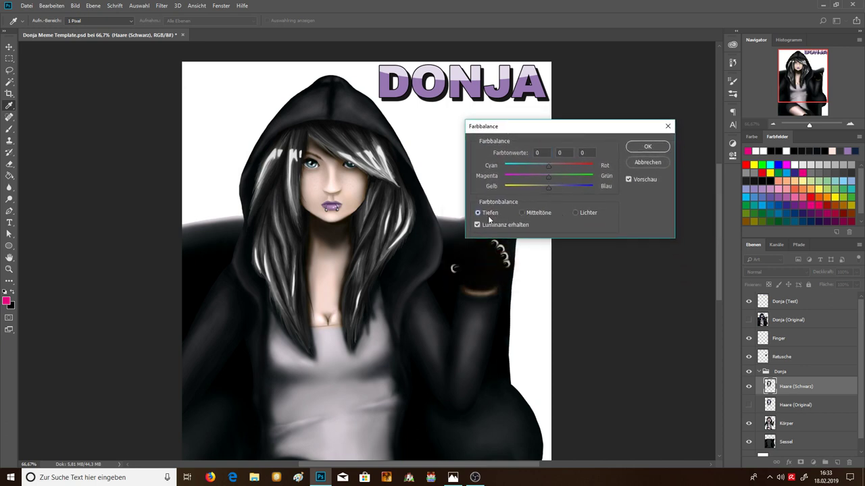
{"action": "left_click", "coordinate": [527, 215]}
{"action": "left_click", "coordinate": [581, 212]}
{"action": "left_click", "coordinate": [496, 213]}
{"action": "left_click_drag", "start_coordinate": [548, 166], "coordinate": [558, 164]}
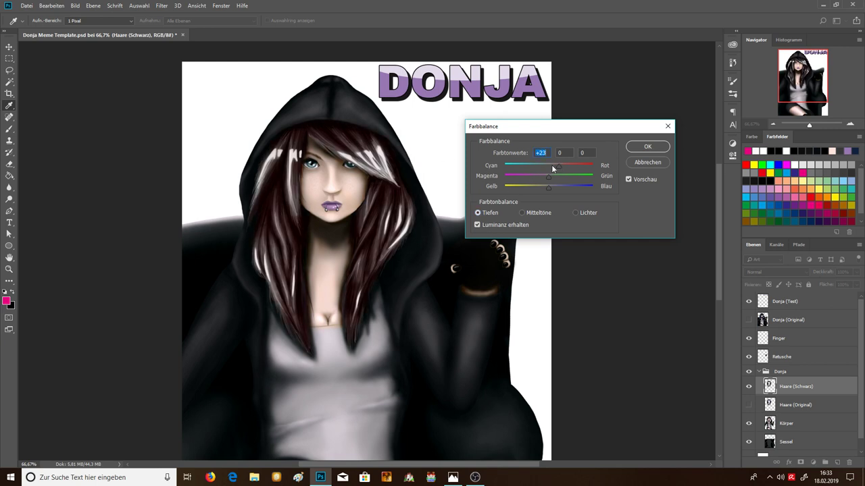
{"action": "left_click", "coordinate": [575, 213]}
{"action": "left_click_drag", "start_coordinate": [548, 186], "coordinate": [526, 192]}
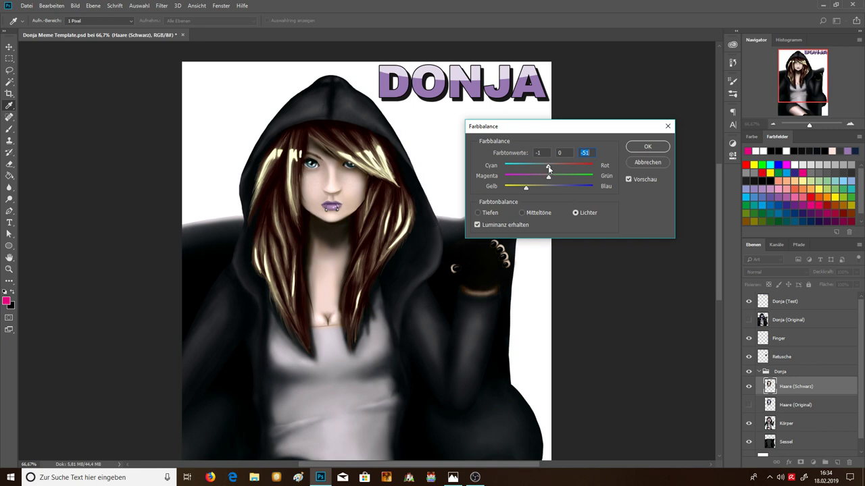
{"action": "left_click_drag", "start_coordinate": [548, 166], "coordinate": [551, 167]}
{"action": "left_click_drag", "start_coordinate": [540, 182], "coordinate": [548, 174]}
{"action": "left_click", "coordinate": [530, 211]}
{"action": "left_click", "coordinate": [486, 214]}
- Cancel Color Balance, dismiss the adjustments menu, collapse the Donja group and select the Brush tool
{"action": "left_click", "coordinate": [644, 162]}
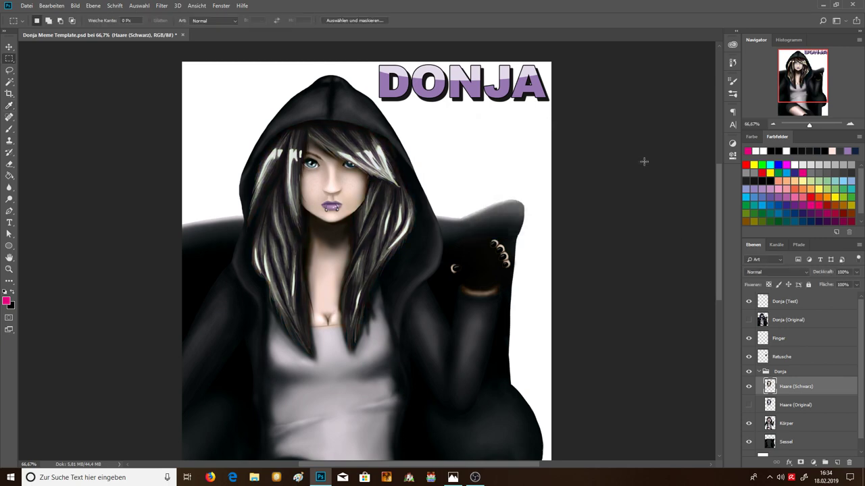
{"action": "left_click", "coordinate": [79, 7]}
{"action": "mouse_move", "coordinate": [90, 29]}
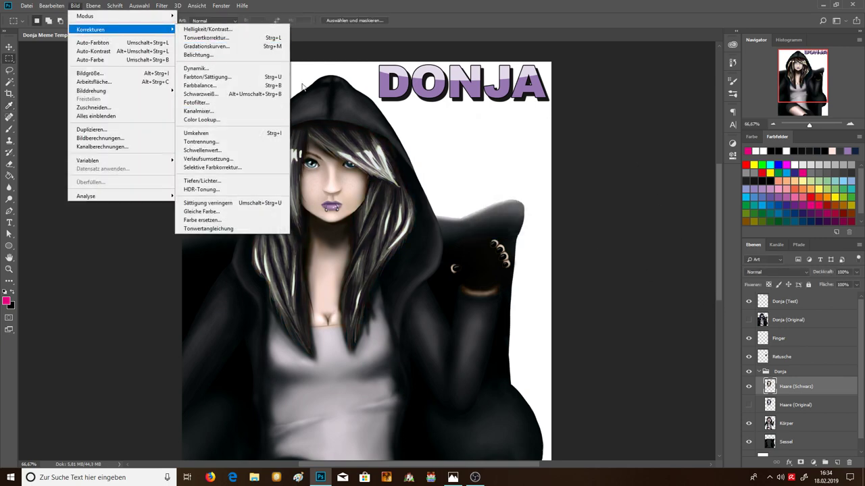
{"action": "left_click", "coordinate": [593, 107]}
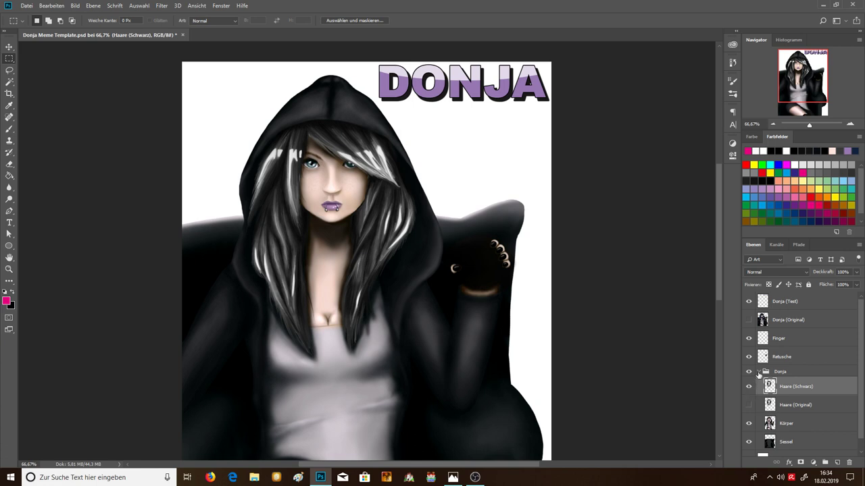
{"action": "left_click", "coordinate": [760, 372]}
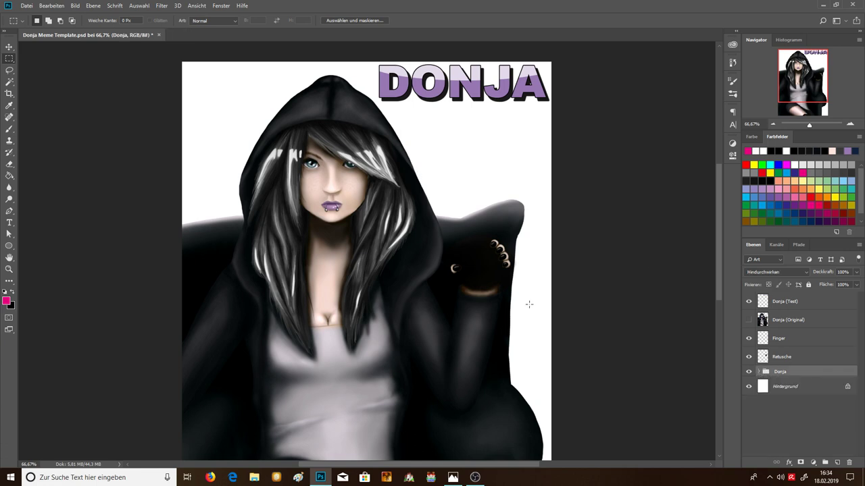
{"action": "left_click", "coordinate": [11, 129]}
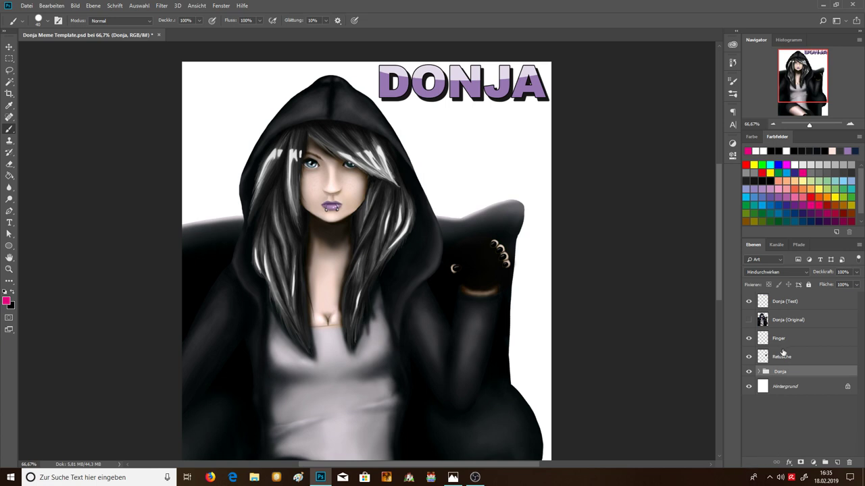
{"action": "left_click", "coordinate": [760, 371]}
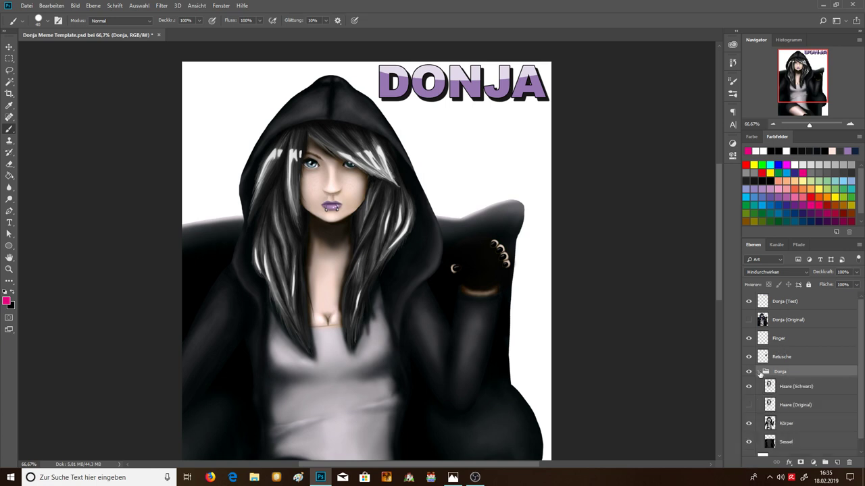
{"action": "left_click", "coordinate": [760, 371]}
{"action": "left_click", "coordinate": [770, 358]}
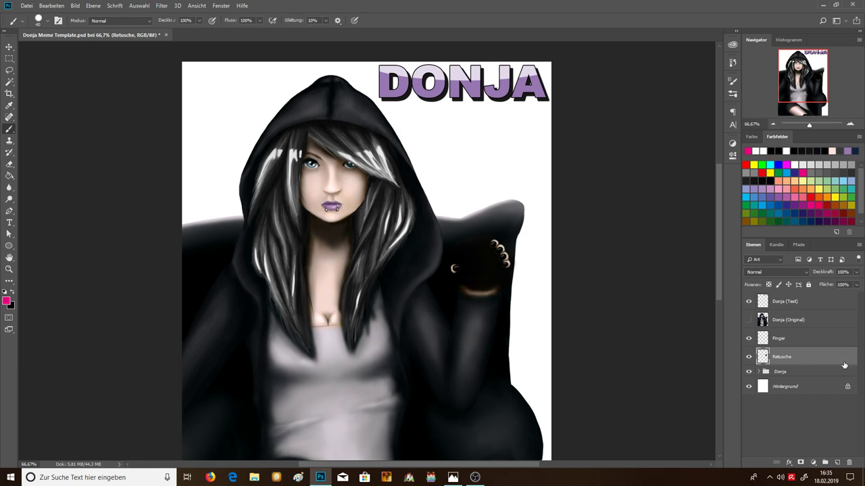
{"action": "left_click", "coordinate": [806, 342]}
{"action": "left_click", "coordinate": [792, 359]}
{"action": "left_click", "coordinate": [780, 345]}
{"action": "left_click", "coordinate": [785, 358]}
{"action": "left_click", "coordinate": [787, 338]}
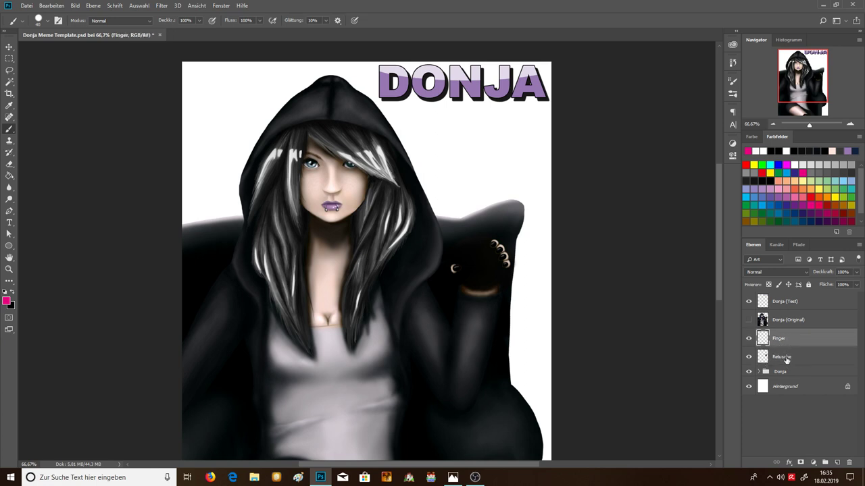
{"action": "left_click", "coordinate": [786, 360]}
{"action": "left_click", "coordinate": [748, 357]}
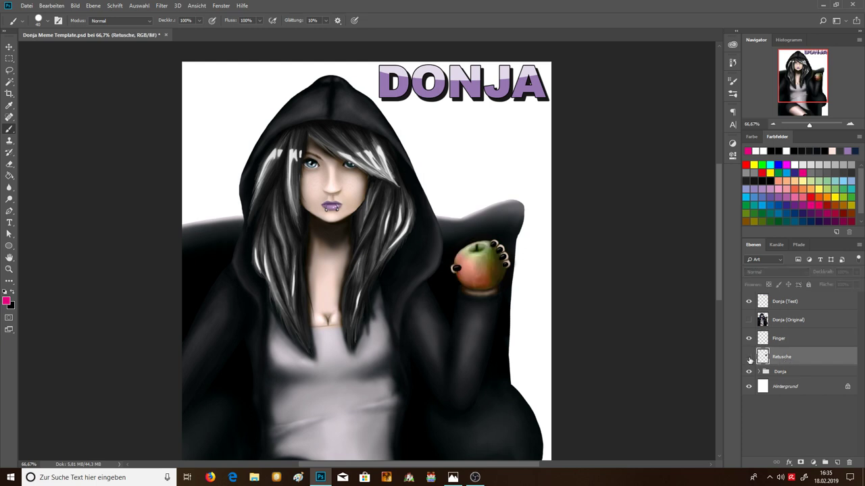
{"action": "left_click", "coordinate": [749, 357]}
{"action": "left_click", "coordinate": [749, 357]}
{"action": "left_click", "coordinate": [748, 357]}
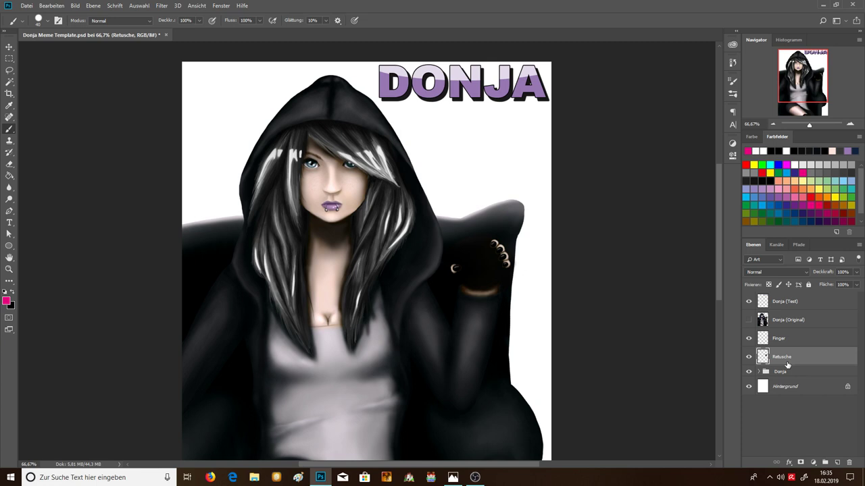
- Add a new layer Ebene 1 above Retusche and paint a thick pink stroke across the raised hand
{"action": "left_click", "coordinate": [838, 465]}
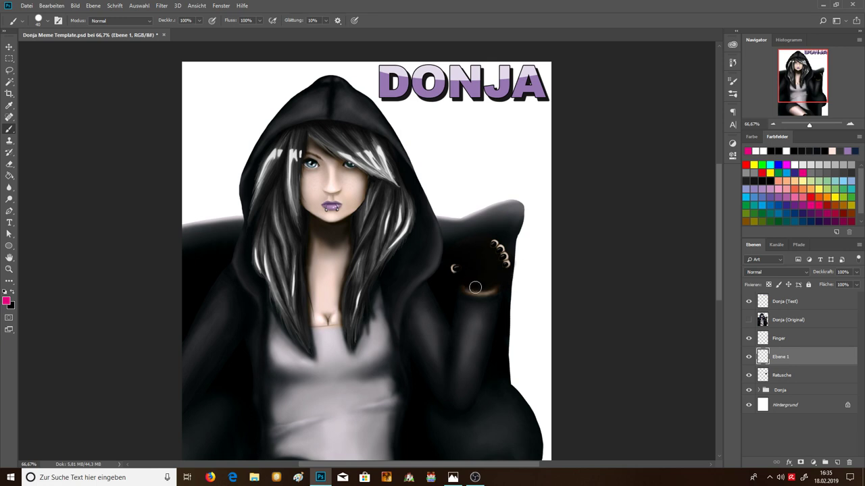
{"action": "mouse_move", "coordinate": [445, 228]}
{"action": "left_mouse_down"}
{"action": "mouse_move", "coordinate": [476, 284]}
{"action": "mouse_move", "coordinate": [485, 278]}
{"action": "mouse_move", "coordinate": [457, 234]}
{"action": "mouse_move", "coordinate": [490, 277]}
{"action": "mouse_move", "coordinate": [466, 230]}
{"action": "mouse_move", "coordinate": [454, 219]}
{"action": "mouse_move", "coordinate": [447, 230]}
{"action": "mouse_move", "coordinate": [451, 221]}
{"action": "mouse_move", "coordinate": [483, 289]}
{"action": "mouse_move", "coordinate": [491, 288]}
{"action": "mouse_move", "coordinate": [490, 252]}
{"action": "mouse_move", "coordinate": [469, 229]}
{"action": "left_mouse_up"}
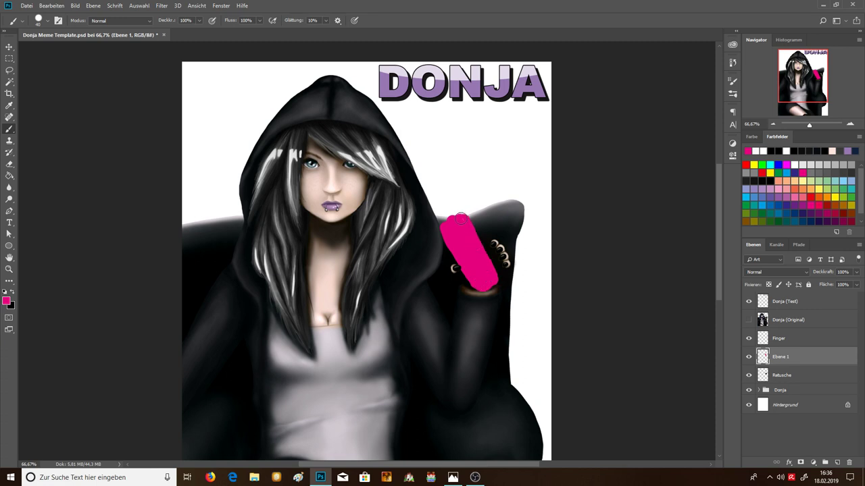
{"action": "left_click", "coordinate": [9, 59]}
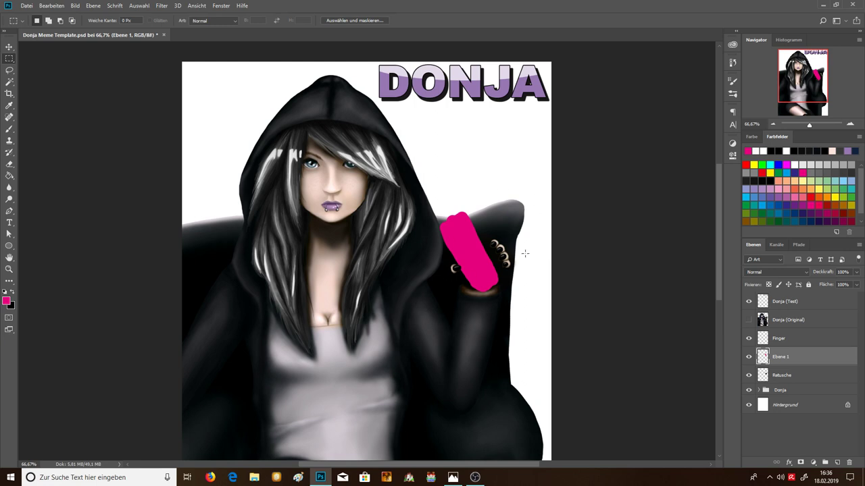
- On the Finger layer, select the dark-nailed fingers and nudge them slightly onto the pink placeholder
{"action": "left_click", "coordinate": [779, 342]}
{"action": "left_click_drag", "start_coordinate": [489, 226], "coordinate": [540, 295]}
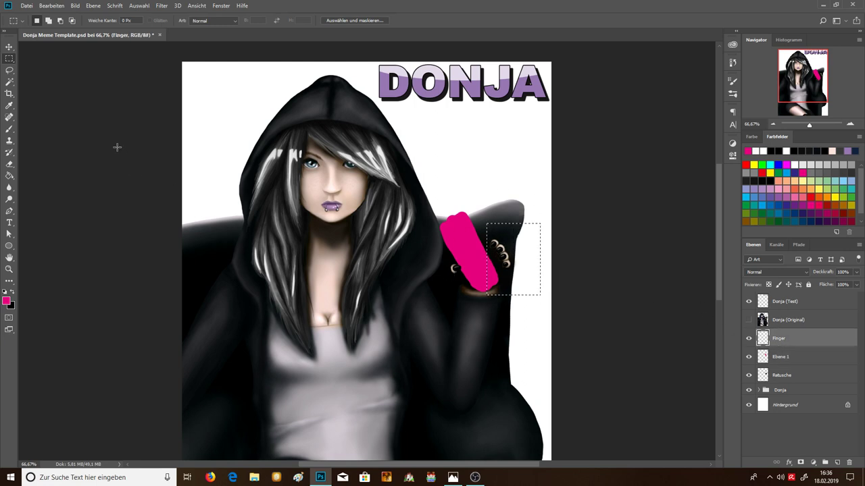
{"action": "left_click", "coordinate": [10, 46]}
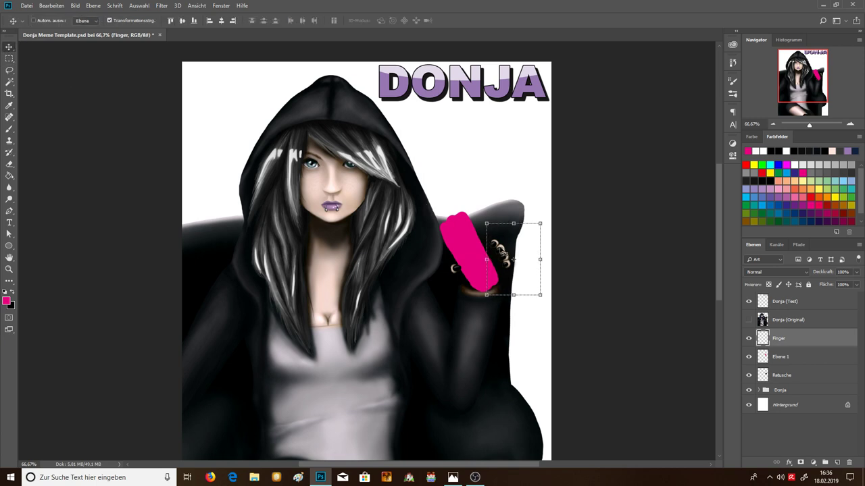
{"action": "left_click_drag", "start_coordinate": [503, 255], "coordinate": [497, 256]}
{"action": "left_click", "coordinate": [9, 58]}
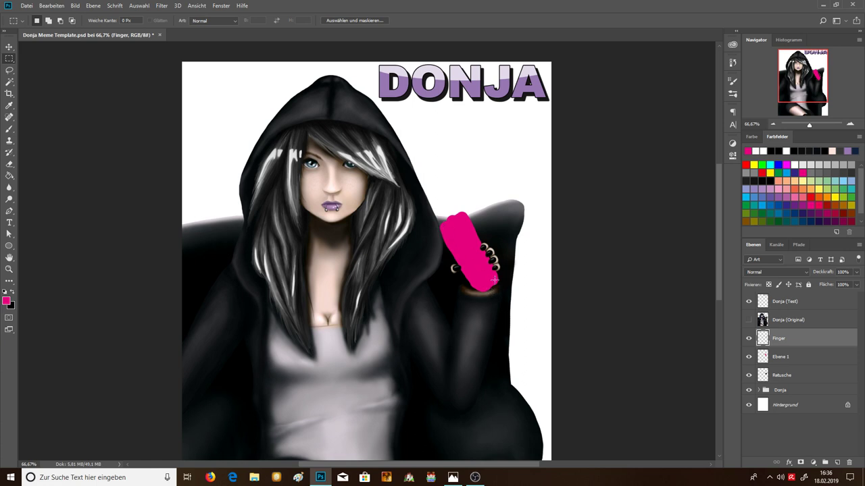
{"action": "left_click", "coordinate": [771, 125]}
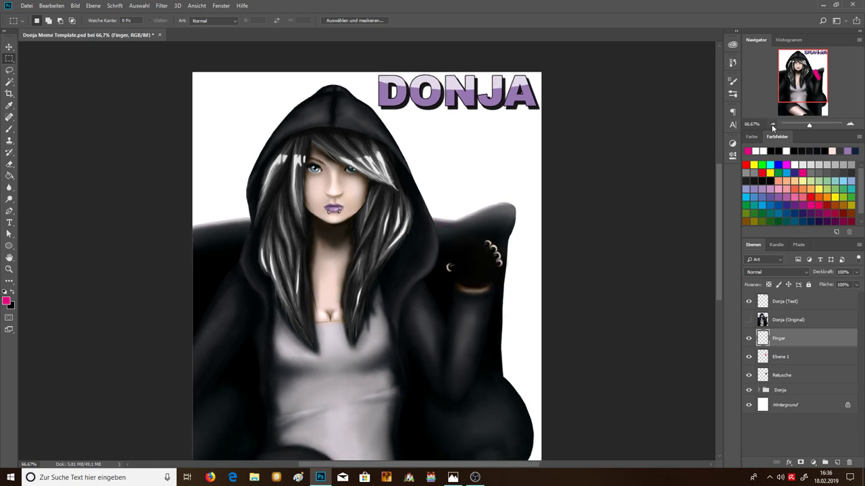
{"action": "left_click", "coordinate": [771, 124]}
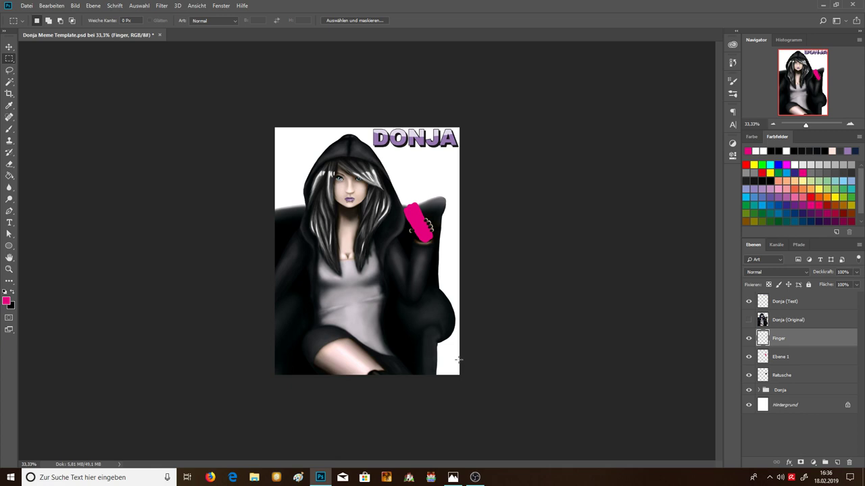
{"action": "left_click", "coordinate": [453, 477]}
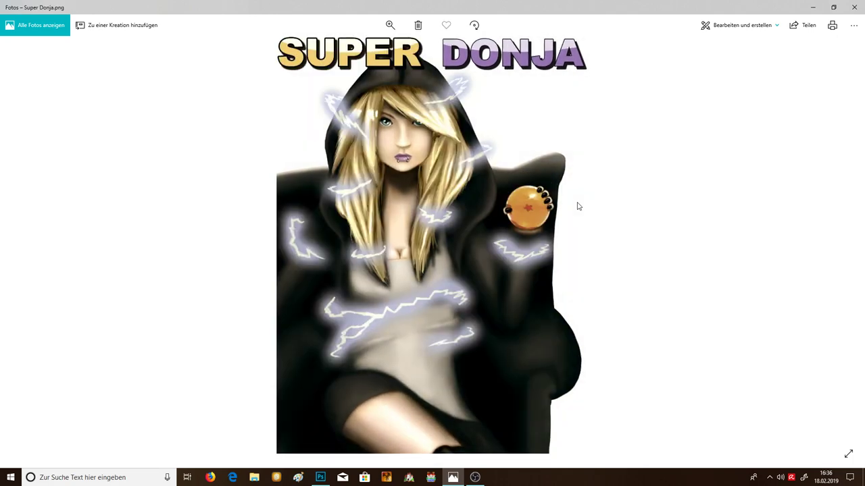
{"action": "key", "text": "Left"}
{"action": "key", "text": "Left"}
{"action": "key", "text": "Right"}
{"action": "key", "text": "Right"}
{"action": "key", "text": "Left"}
{"action": "key", "text": "Left"}
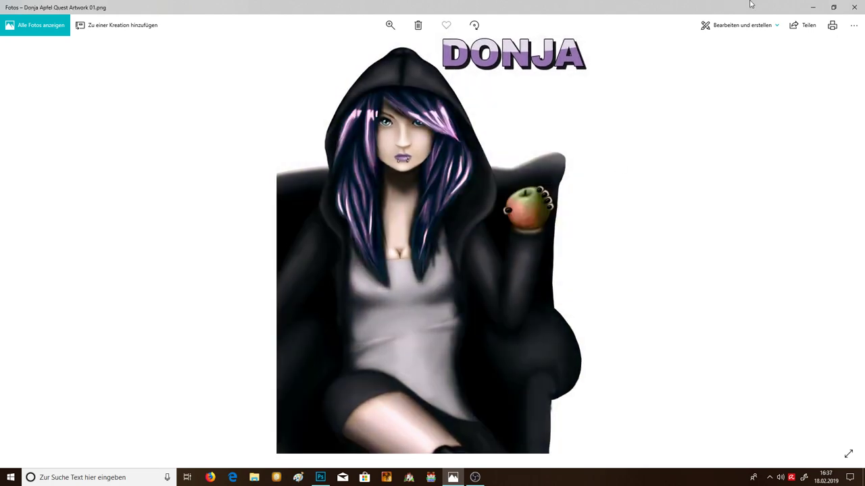
{"action": "left_click", "coordinate": [814, 10]}
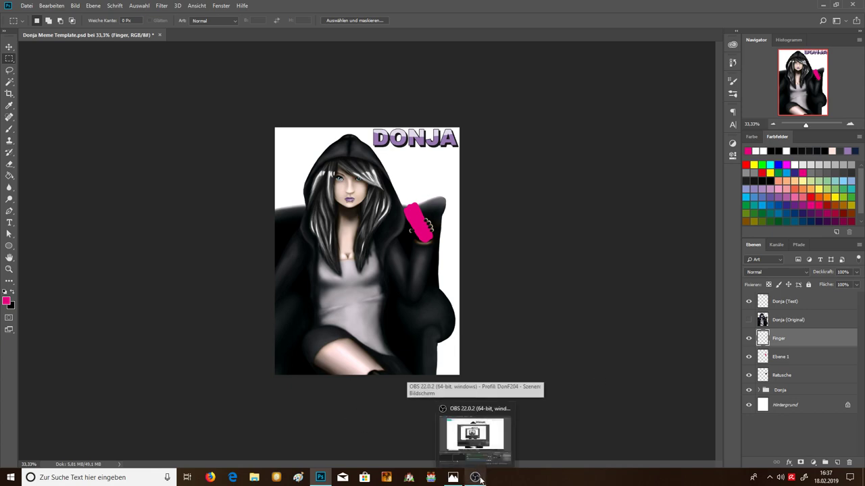
- Use the taskbar to leave the OBS Studio recording window in front of the Photoshop template
{"action": "left_click", "coordinate": [475, 478]}
{"action": "left_click", "coordinate": [475, 477]}
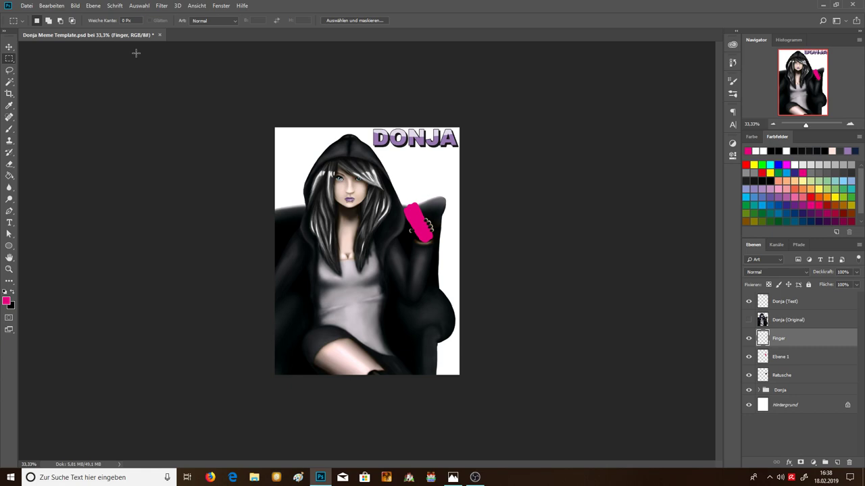
{"action": "left_click", "coordinate": [473, 479]}
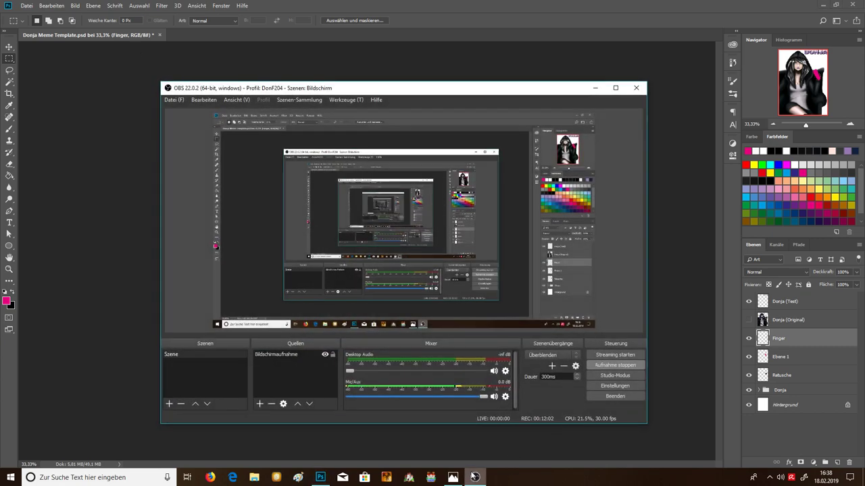